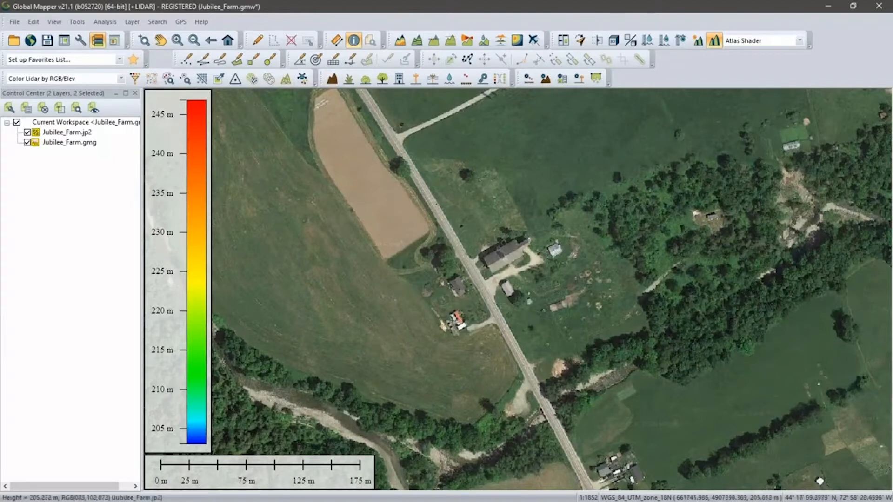
- Hide the Jubilee_Farm.jp2 imagery layer to check what lies beneath it, and show it again
{"action": "left_click", "coordinate": [26, 133]}
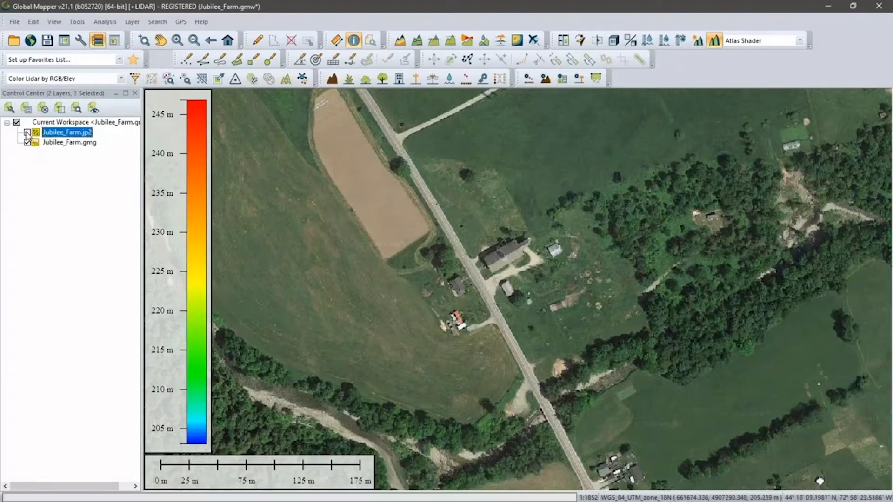
{"action": "left_click", "coordinate": [26, 133]}
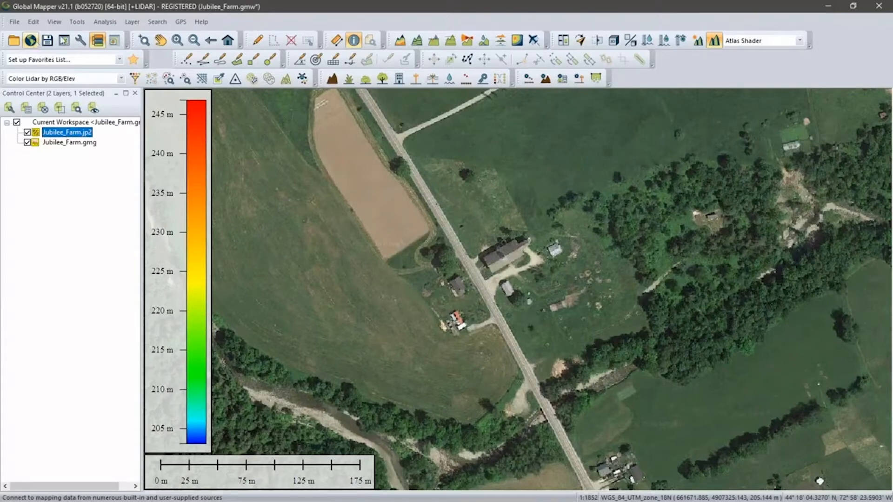
- Measure the perimeter and enclosed area of a rough polygon around the farm buildings, and clear the measurement
{"action": "left_click", "coordinate": [336, 42]}
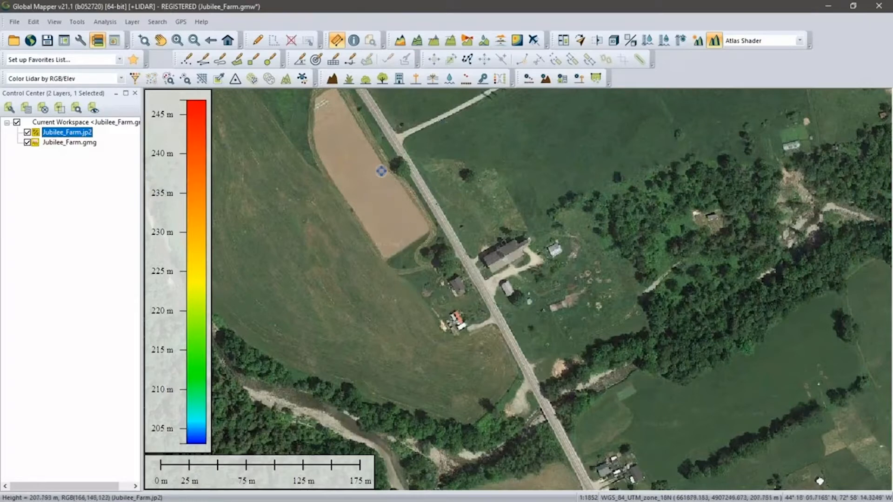
{"action": "left_click", "coordinate": [404, 135]}
{"action": "left_click", "coordinate": [570, 151]}
{"action": "left_click", "coordinate": [656, 205]}
{"action": "left_click", "coordinate": [671, 299]}
{"action": "left_click", "coordinate": [632, 385]}
{"action": "left_click", "coordinate": [494, 422]}
{"action": "left_click", "coordinate": [404, 381]}
{"action": "left_click", "coordinate": [345, 316]}
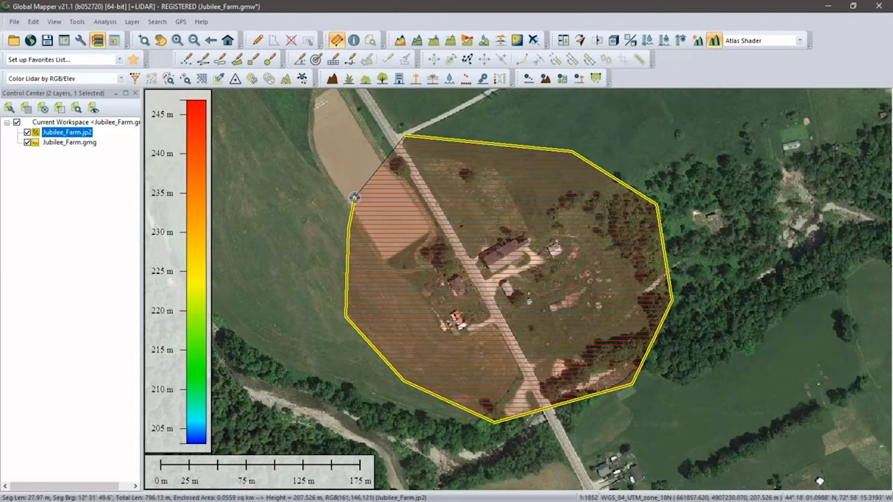
{"action": "key", "text": "Escape"}
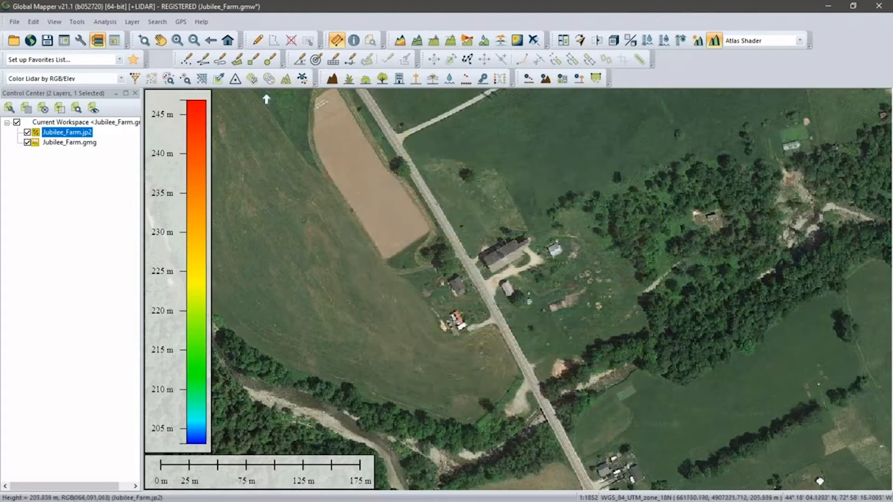
- Digitize an area feature around the farm buildings, about 805 m in perimeter and enclosing about 0.049 sq km
{"action": "left_click", "coordinate": [237, 59]}
{"action": "left_click", "coordinate": [475, 129]}
{"action": "left_click", "coordinate": [602, 143]}
{"action": "left_click", "coordinate": [646, 213]}
{"action": "left_click", "coordinate": [668, 293]}
{"action": "left_click", "coordinate": [650, 356]}
{"action": "left_click", "coordinate": [641, 373]}
{"action": "left_click", "coordinate": [545, 413]}
{"action": "left_click", "coordinate": [454, 385]}
{"action": "left_click", "coordinate": [379, 302]}
{"action": "left_click", "coordinate": [365, 242]}
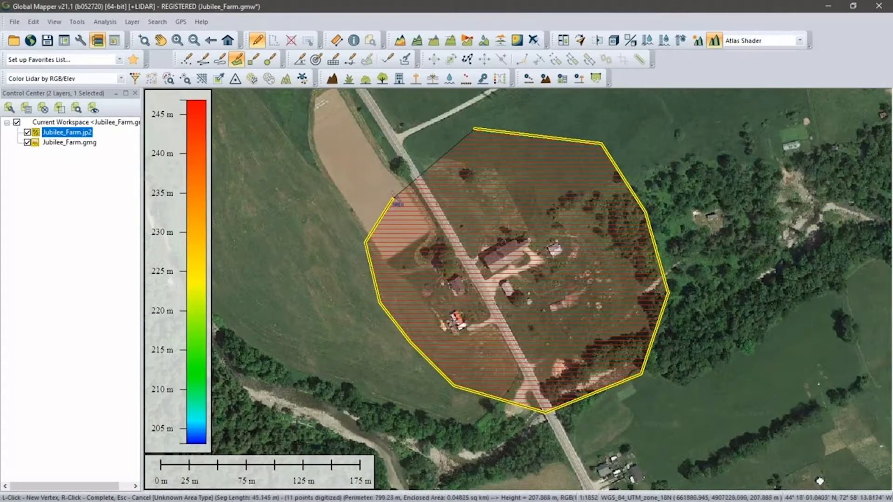
{"action": "right_click", "coordinate": [397, 181]}
- Assign the digitized area to a new feature layer named Temp
{"action": "left_click", "coordinate": [383, 161]}
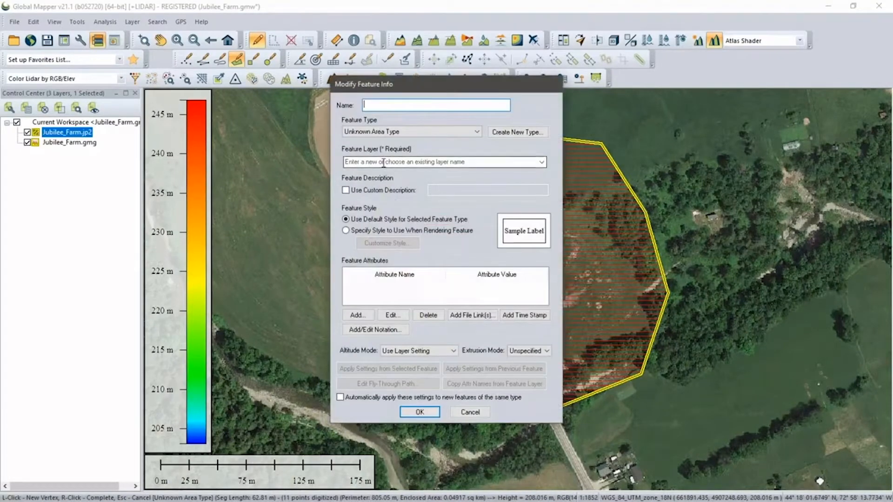
{"action": "type", "text": "Temp"}
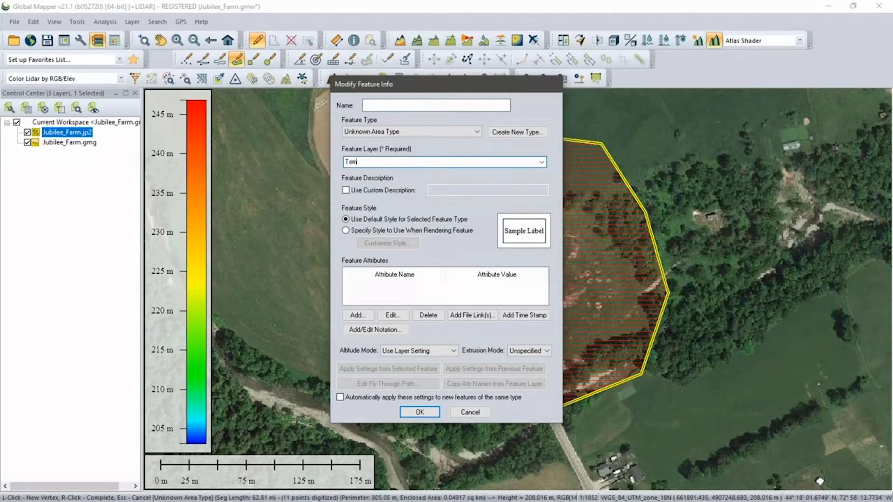
{"action": "left_click", "coordinate": [420, 412]}
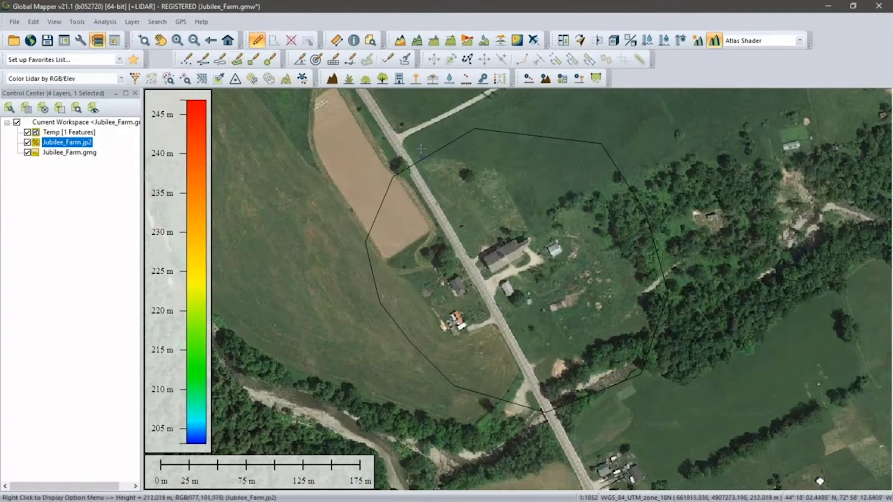
- Calculate elevation and slope statistics for the farm area feature, creating point features at its minimum and maximum elevations
{"action": "left_click", "coordinate": [439, 159]}
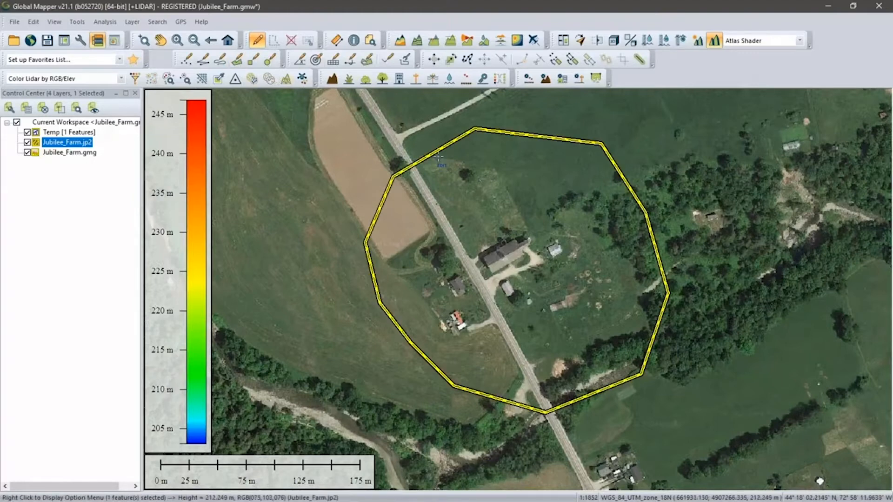
{"action": "right_click", "coordinate": [354, 135]}
{"action": "mouse_move", "coordinate": [434, 331]}
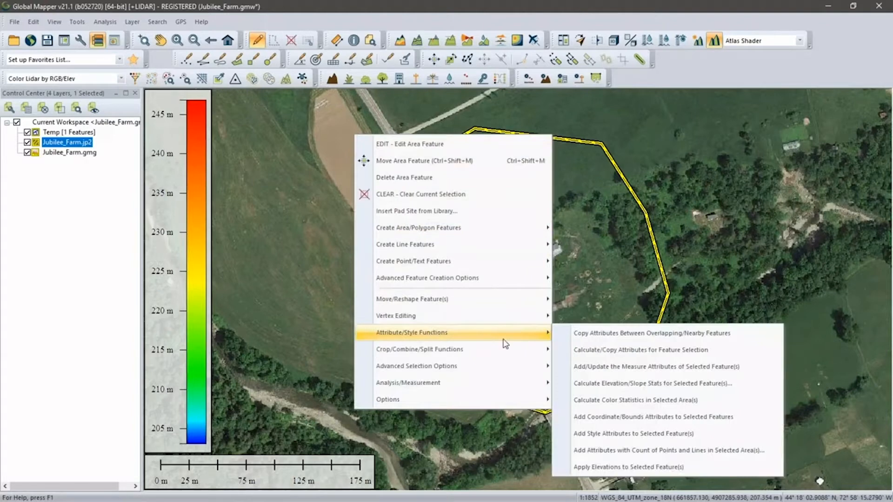
{"action": "left_click", "coordinate": [618, 383]}
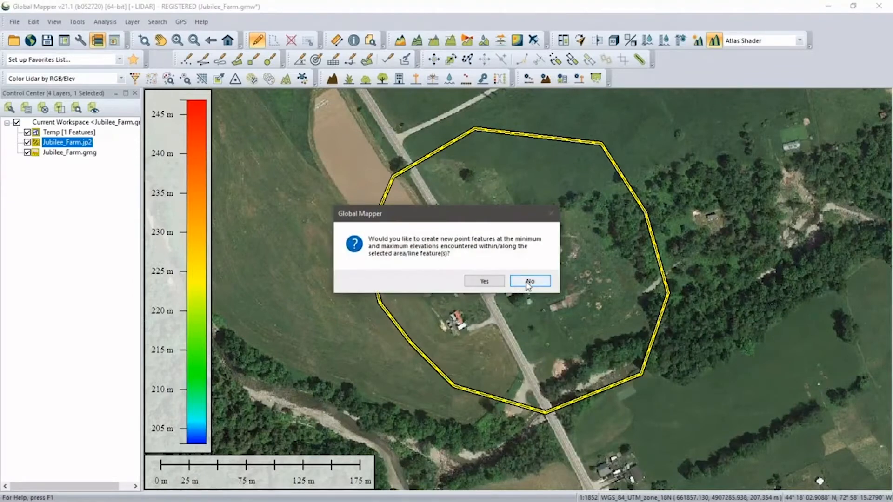
{"action": "left_click", "coordinate": [484, 281]}
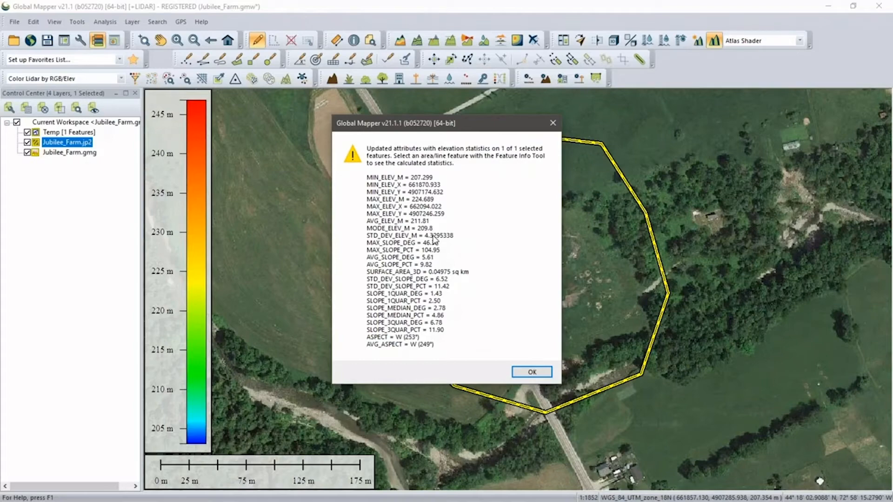
{"action": "left_click", "coordinate": [530, 373]}
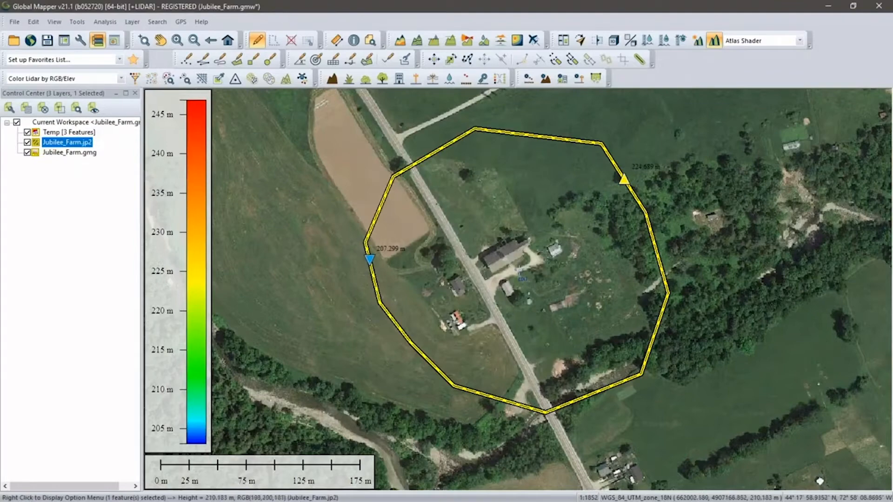
{"action": "left_click", "coordinate": [519, 272]}
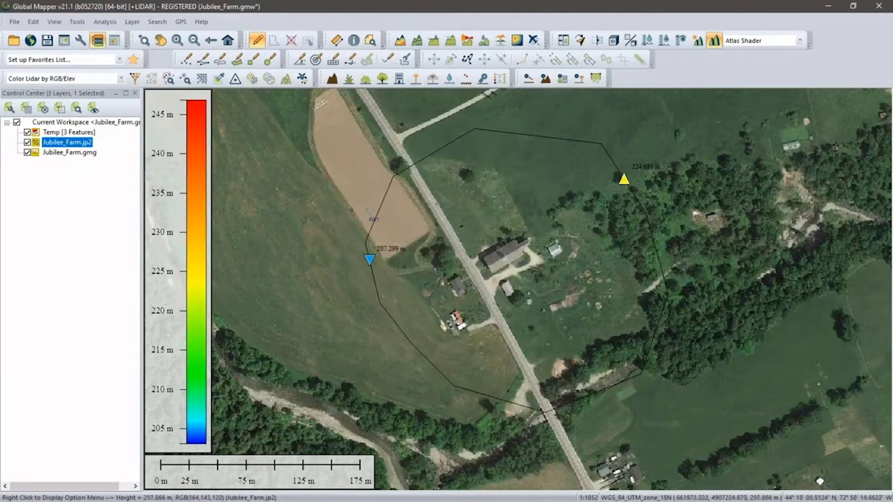
- Review the farm area's calculated attributes with the Feature Info tool, and hide the Temp layer
{"action": "left_click", "coordinate": [354, 40]}
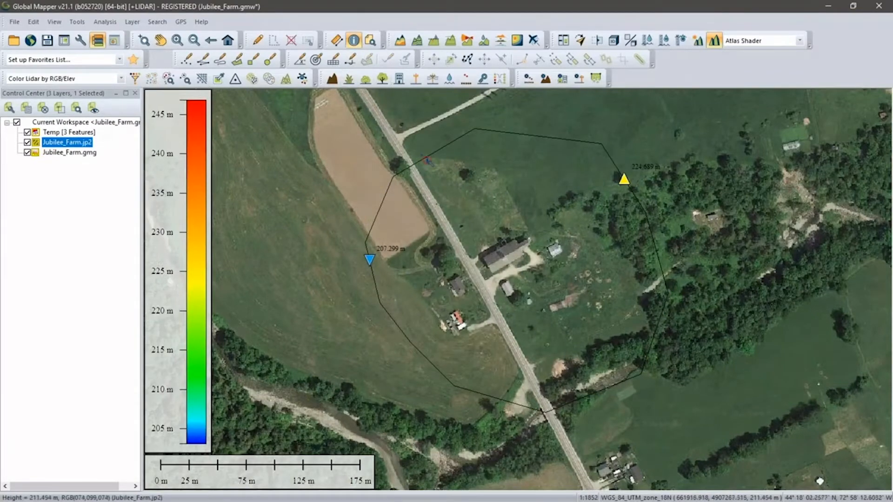
{"action": "left_click", "coordinate": [427, 160]}
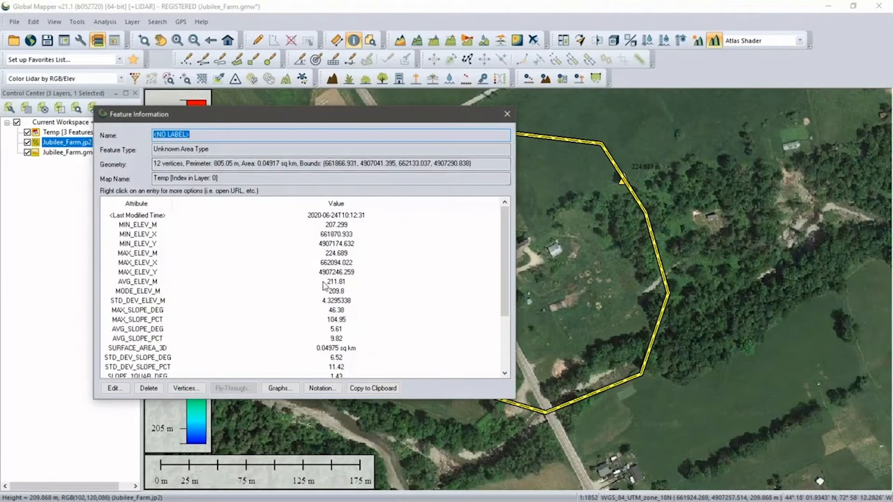
{"action": "left_click", "coordinate": [507, 114]}
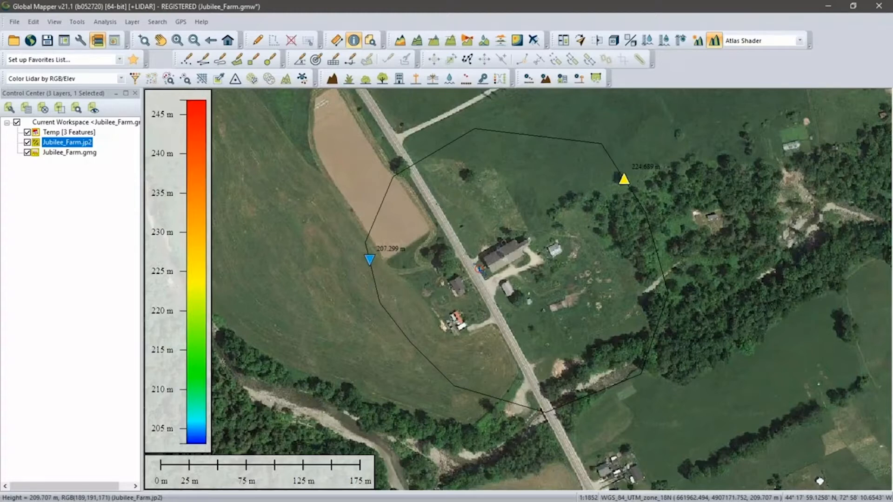
{"action": "left_click", "coordinate": [27, 132]}
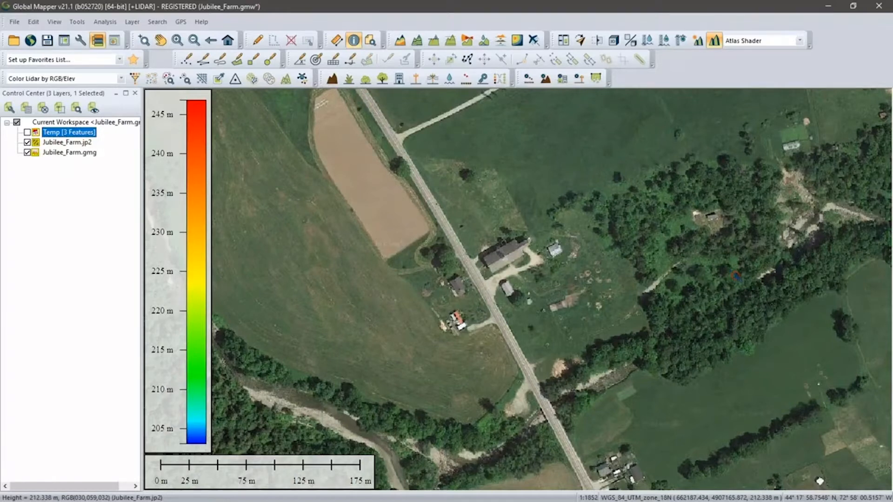
- Browse the available online data sources, including the aviation charts, without connecting to one
{"action": "left_click", "coordinate": [32, 41]}
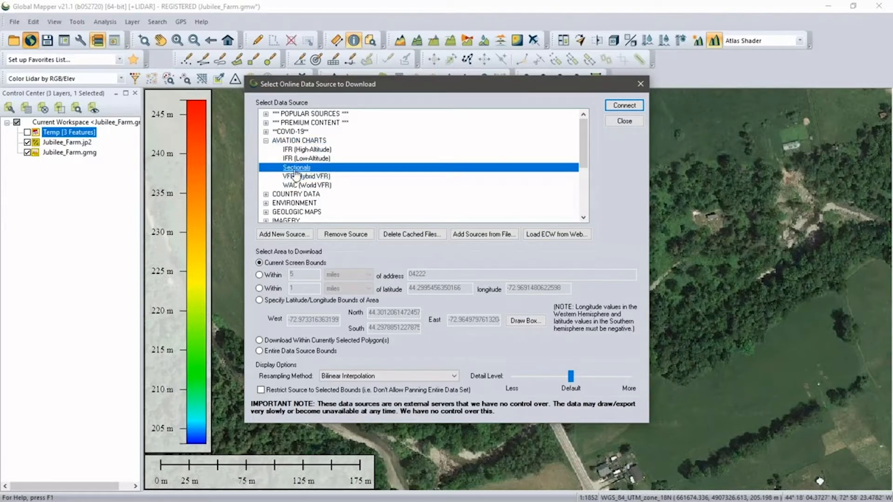
{"action": "left_click", "coordinate": [624, 122]}
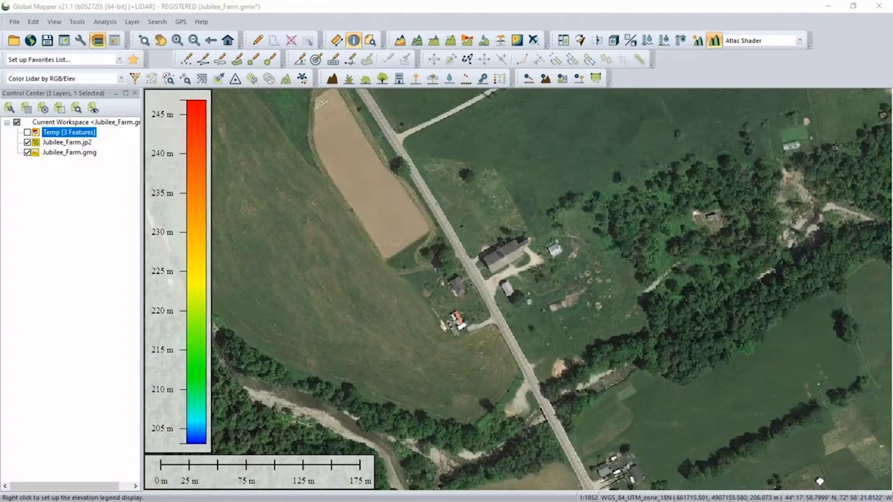
- Load all the drone JPG photos from the Data\Images folder into the map workspace
{"action": "left_click_drag", "start_coordinate": [0, 135], "coordinate": [535, 160]}
{"action": "left_click_drag", "start_coordinate": [412, 214], "coordinate": [714, 271]}
{"action": "scroll", "coordinate": [714, 271], "scroll_direction": "down", "scroll_amount": 10}
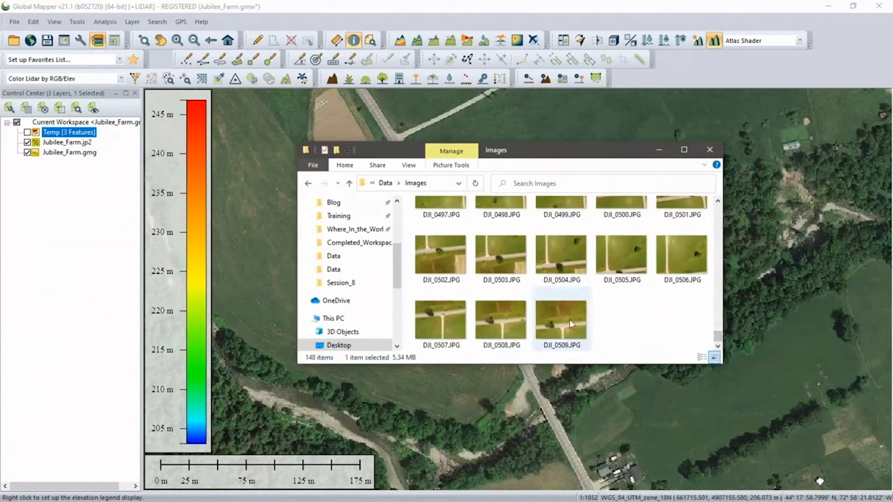
{"action": "left_click", "coordinate": [569, 319], "text": "shift"}
{"action": "left_click_drag", "start_coordinate": [569, 320], "coordinate": [628, 394]}
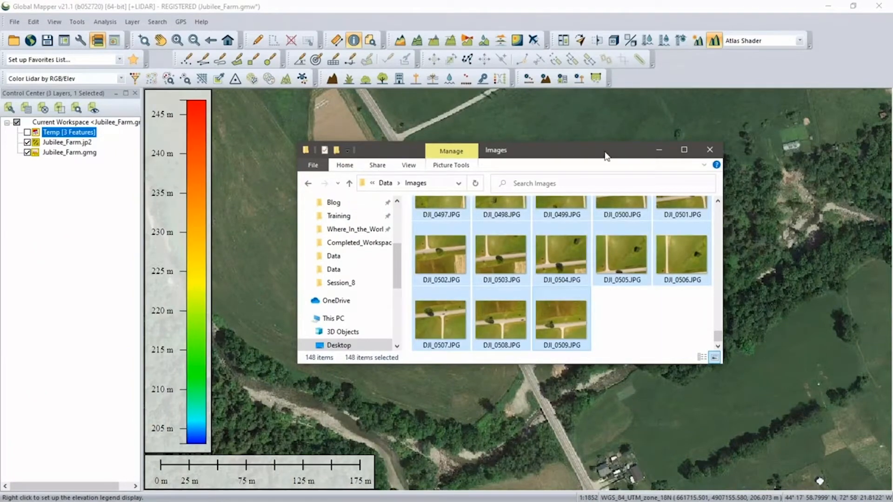
{"action": "left_click_drag", "start_coordinate": [604, 155], "coordinate": [44, 195]}
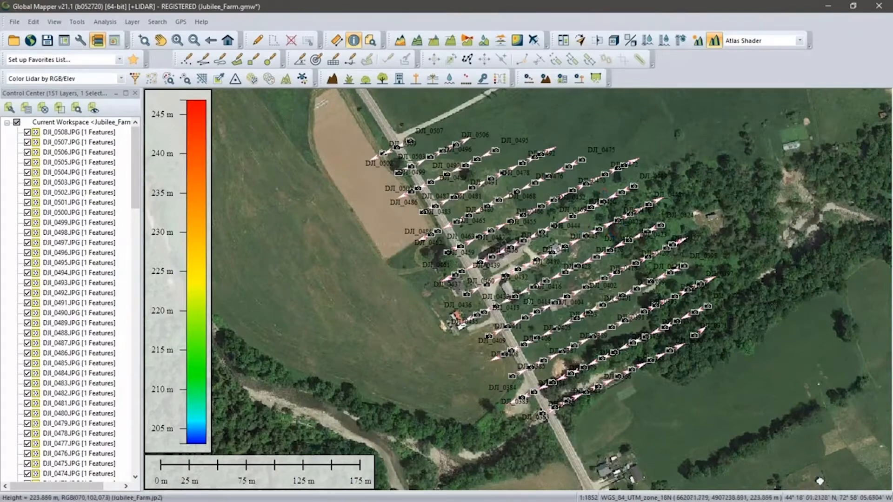
- View several geotagged drone photos from their map points, including DJI_0471, DJI_0420 and DJI_0430
{"action": "left_click", "coordinate": [586, 183]}
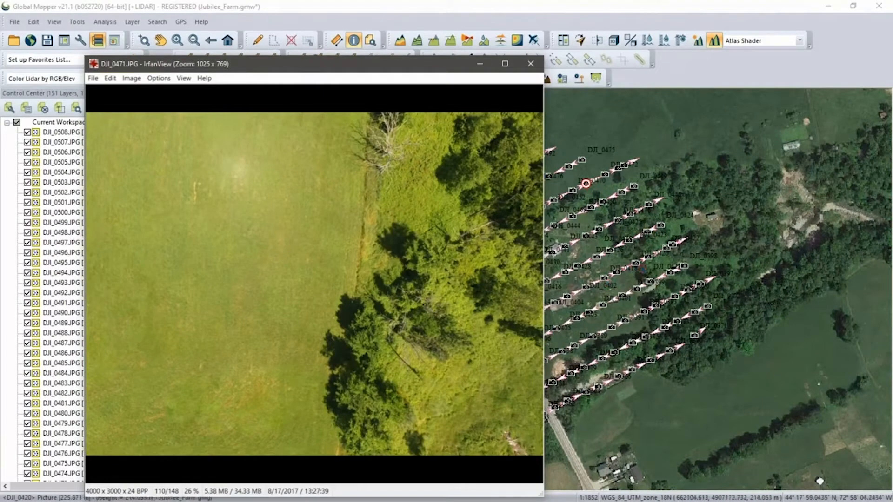
{"action": "left_click", "coordinate": [635, 263]}
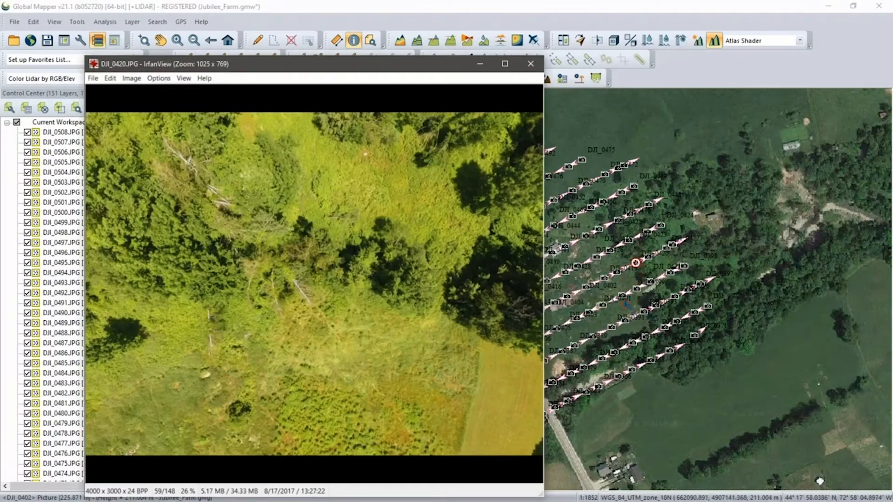
{"action": "left_click", "coordinate": [622, 296]}
{"action": "left_click", "coordinate": [565, 271]}
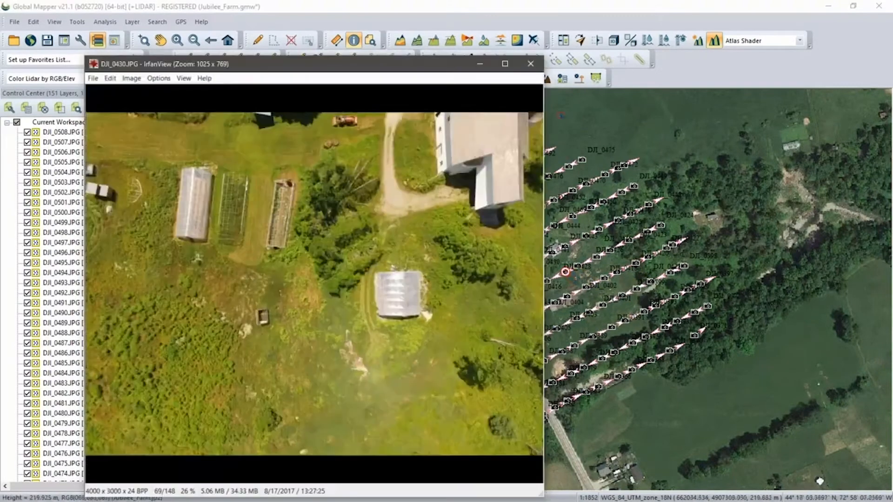
{"action": "left_click", "coordinate": [530, 64]}
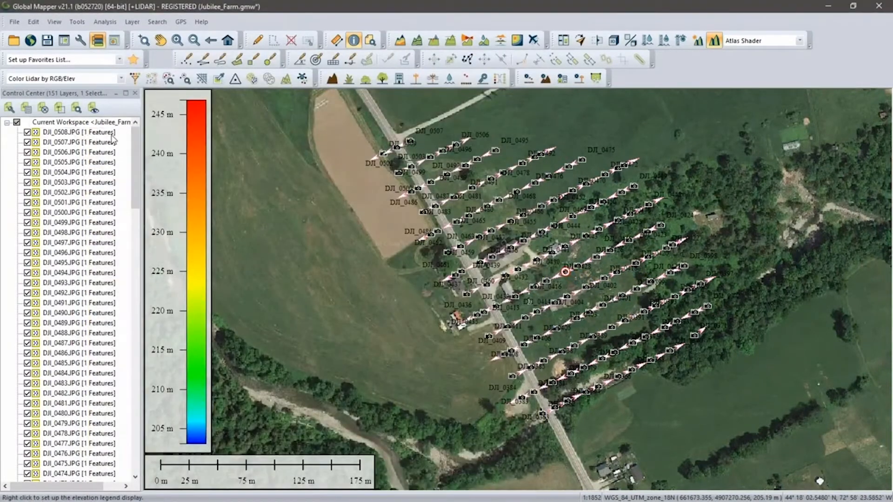
- Group all the DJI photo layers, from DJI_0508.JPG through DJI_0509.JPG, in a layer group named Images
{"action": "left_click", "coordinate": [73, 134]}
{"action": "left_click_drag", "start_coordinate": [133, 151], "coordinate": [130, 425]}
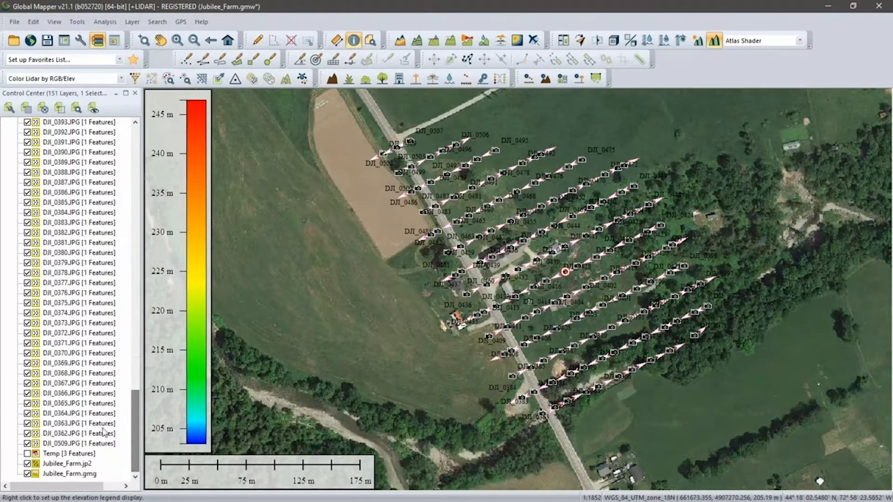
{"action": "left_click", "coordinate": [69, 443], "text": "shift"}
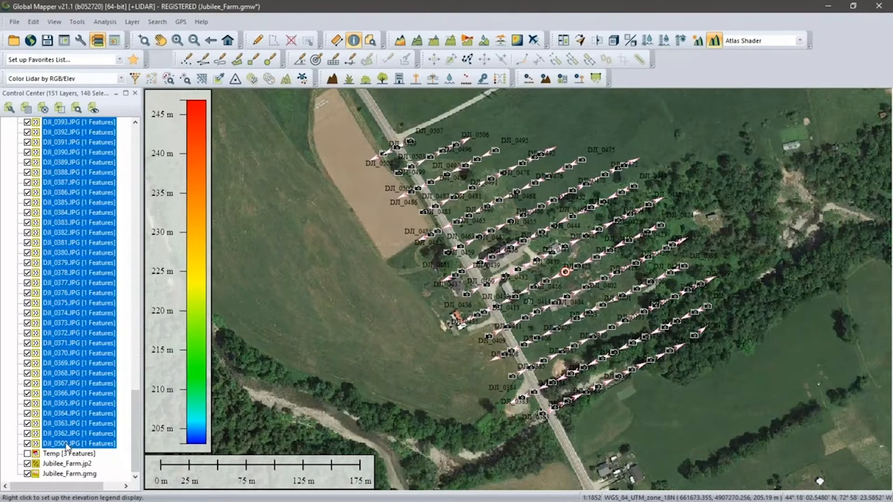
{"action": "right_click", "coordinate": [68, 445]}
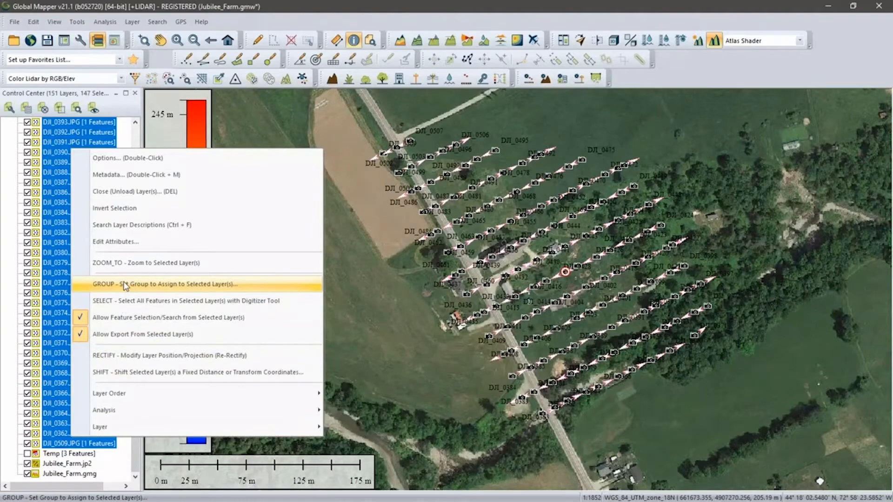
{"action": "left_click", "coordinate": [124, 284]}
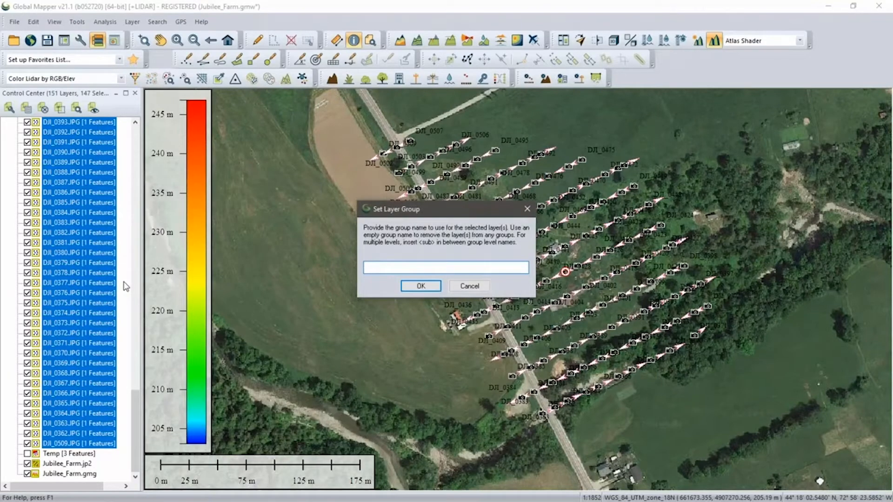
{"action": "type", "text": "Images"}
{"action": "left_click", "coordinate": [434, 285]}
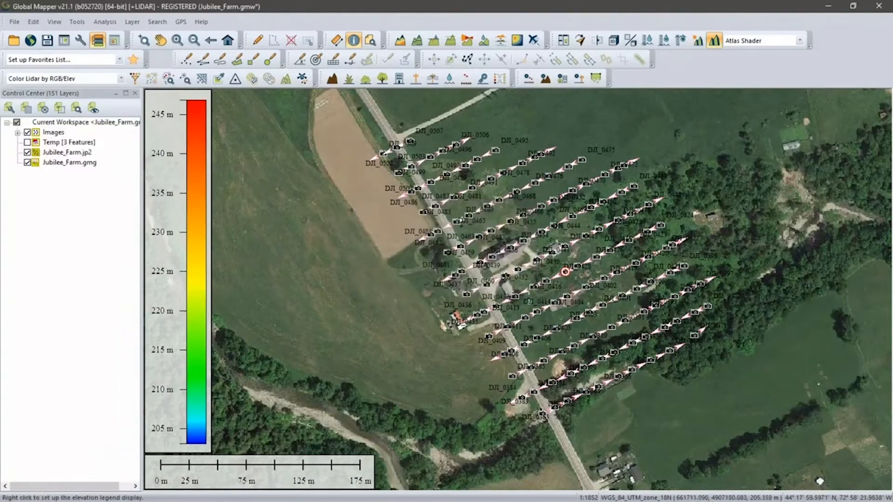
- Open the feature information of picture point DJI_0486 to examine its camera and flight attributes
{"action": "left_click", "coordinate": [27, 142]}
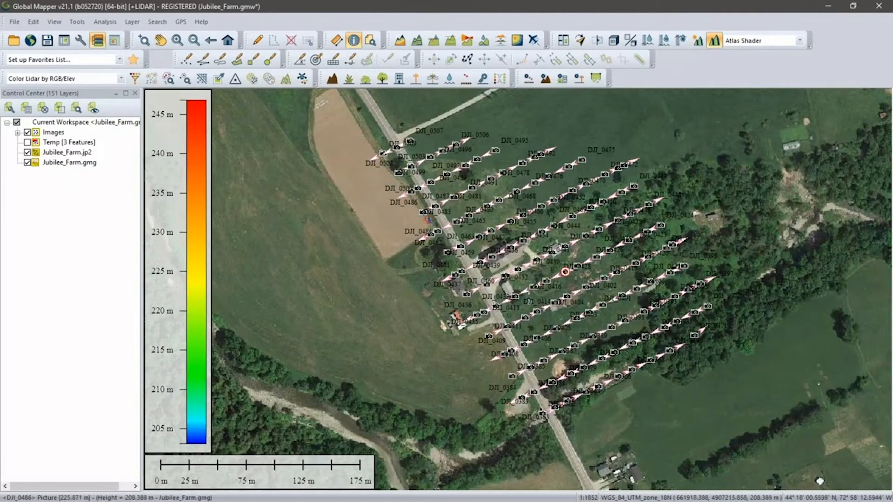
{"action": "left_click", "coordinate": [427, 223]}
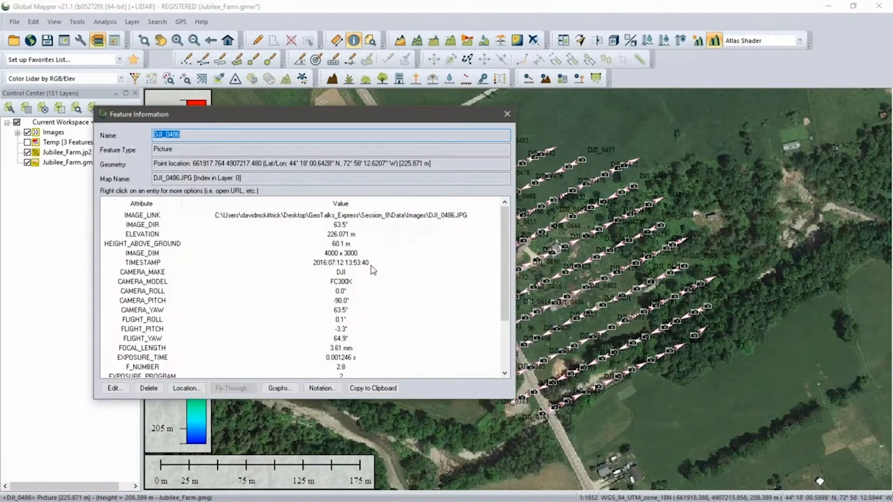
- Read through the camera, flight and exposure attributes of picture point DJI_0486 and close its feature information
{"action": "scroll", "coordinate": [353, 251], "scroll_direction": "down", "scroll_amount": 1}
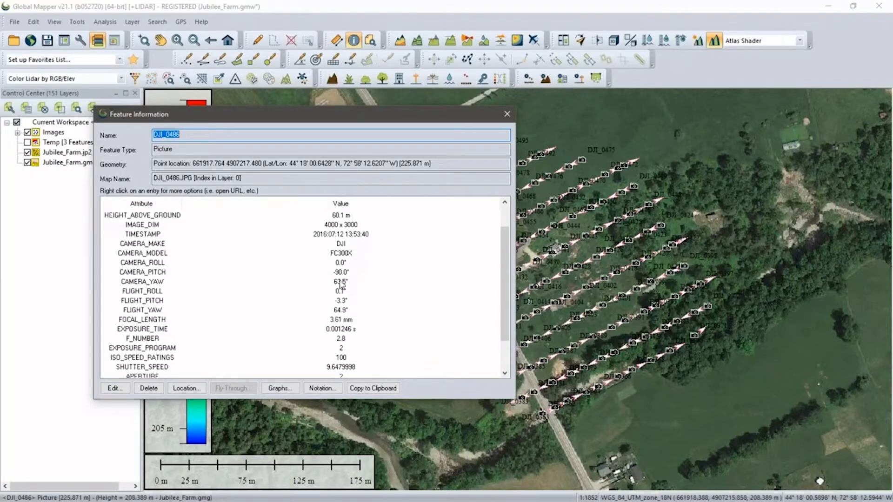
{"action": "scroll", "coordinate": [345, 305], "scroll_direction": "down", "scroll_amount": 2}
{"action": "scroll", "coordinate": [344, 309], "scroll_direction": "up", "scroll_amount": 3}
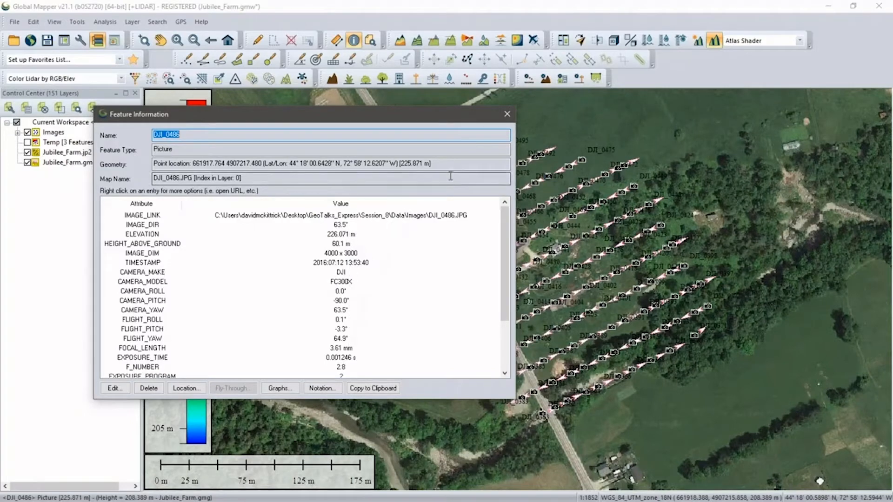
{"action": "left_click", "coordinate": [507, 114]}
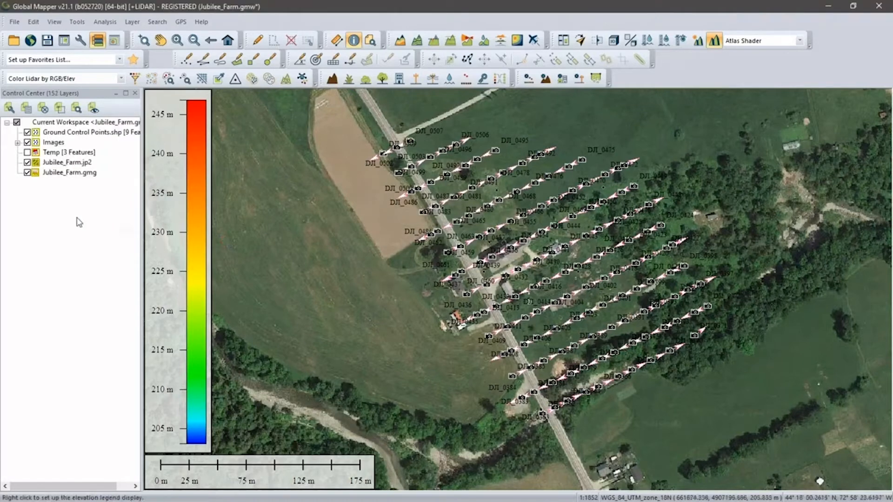
- Hide the Images layer group and examine the feature information of ground control Point 3 beside the barn
{"action": "left_click", "coordinate": [27, 142]}
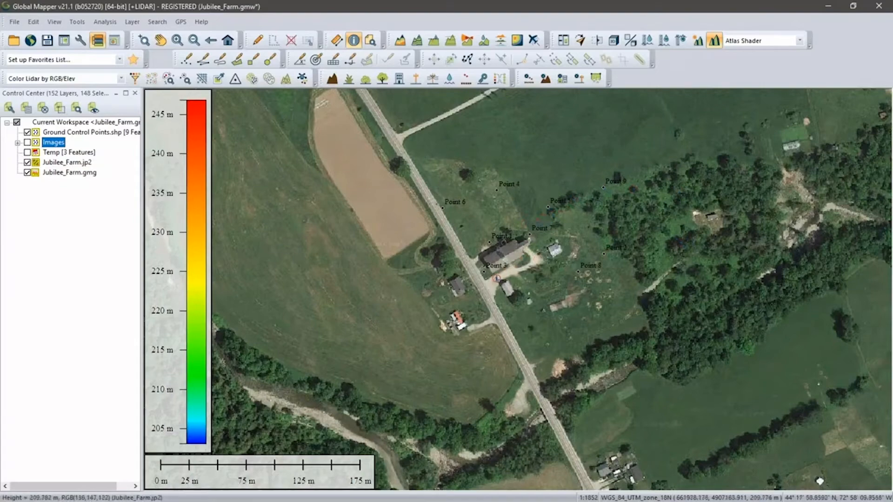
{"action": "scroll", "coordinate": [495, 278], "scroll_direction": "up", "scroll_amount": 3}
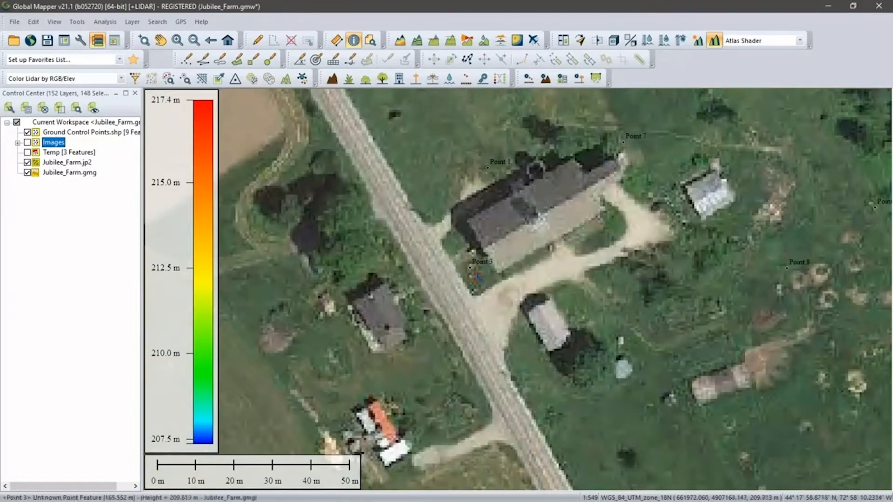
{"action": "left_click", "coordinate": [476, 279]}
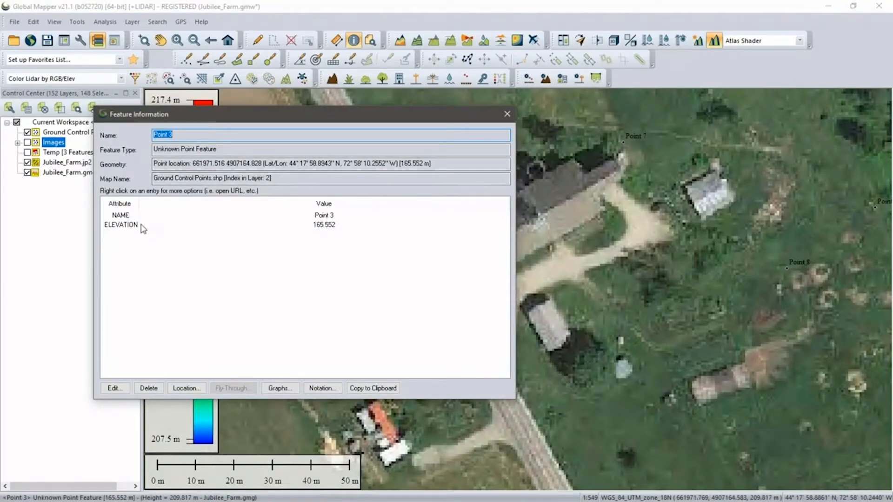
{"action": "left_click", "coordinate": [506, 115]}
{"action": "scroll", "coordinate": [513, 262], "scroll_direction": "down", "scroll_amount": 2}
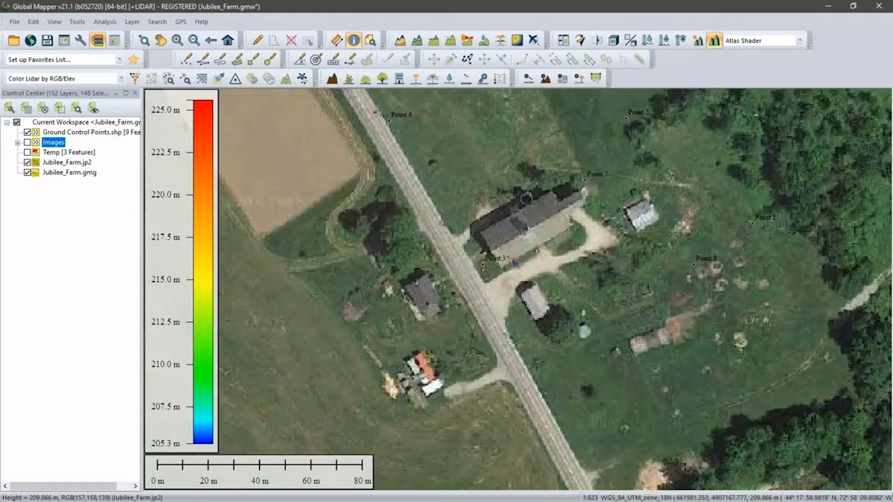
{"action": "key", "text": "alt"}
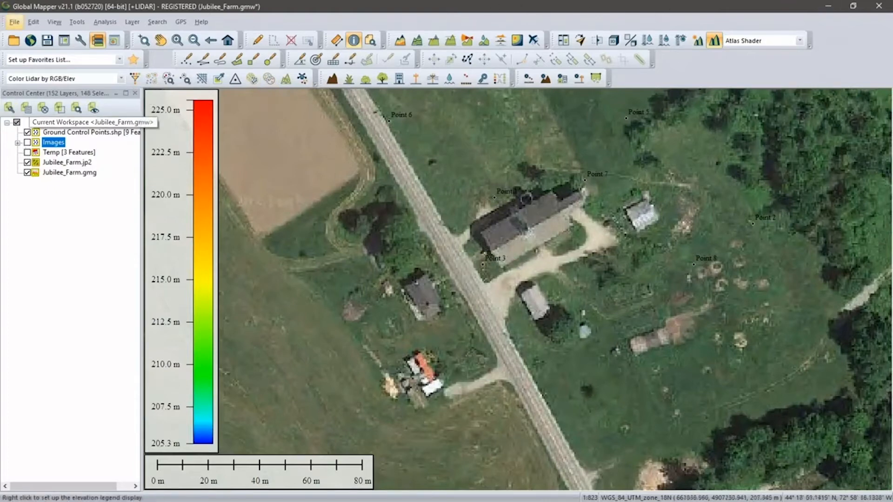
{"action": "key", "text": "alt"}
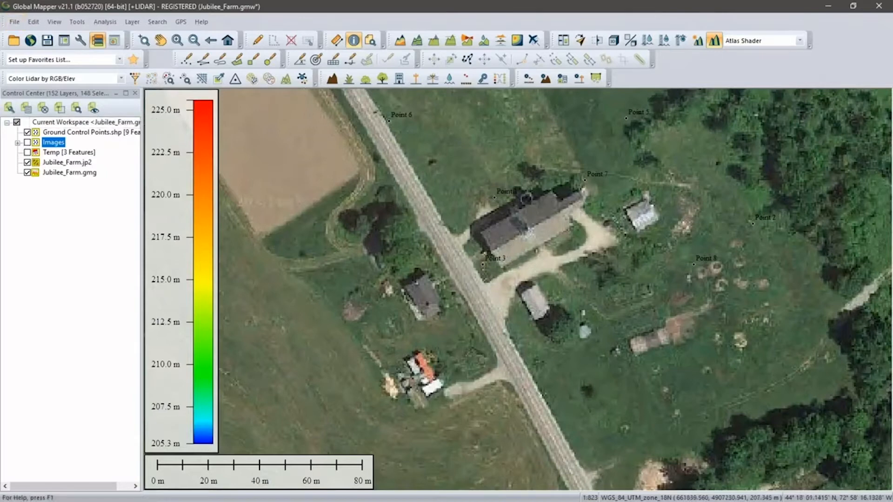
{"action": "key", "text": "alt+Tab"}
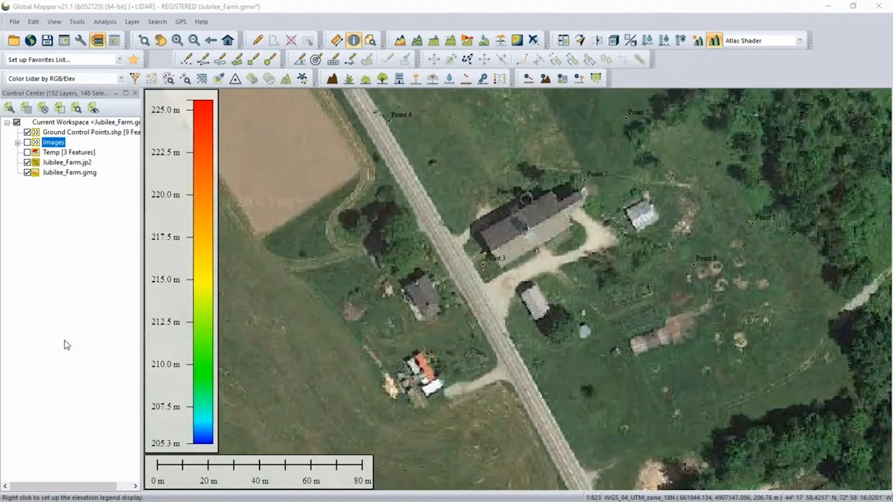
{"action": "key", "text": "alt+Tab"}
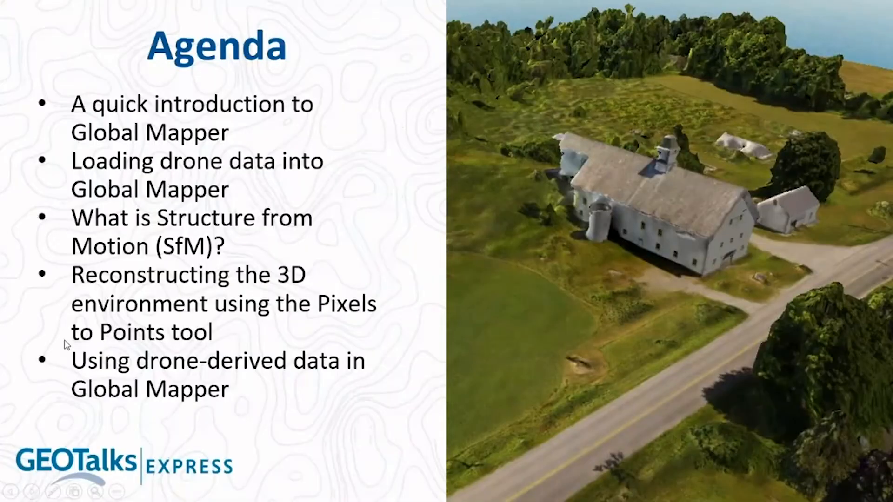
{"action": "key", "text": "Right"}
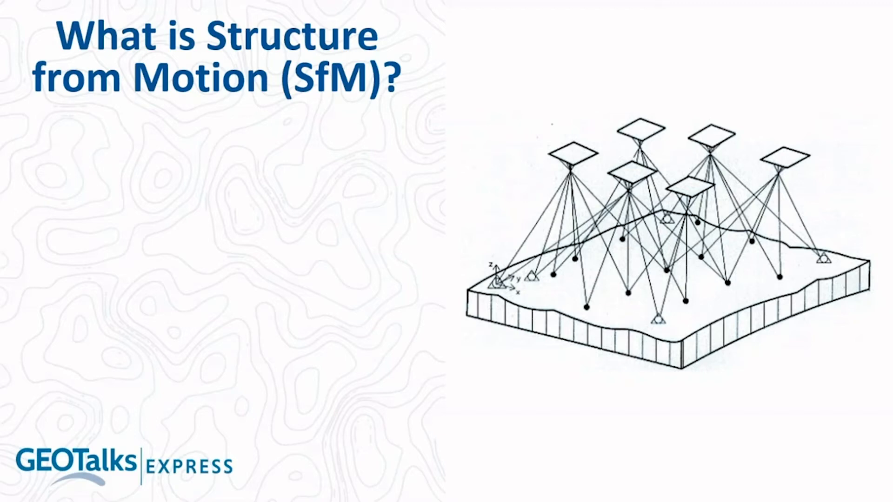
{"action": "key", "text": "Right"}
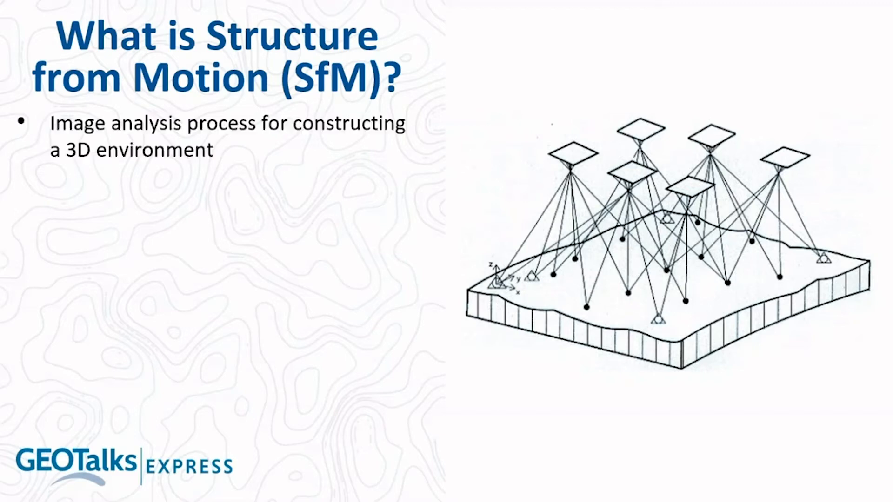
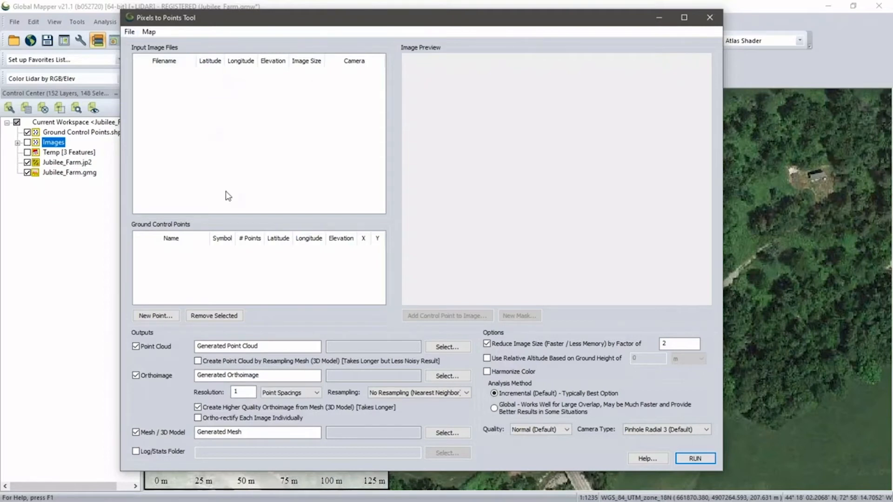
- Show the Images layer group again and add its loaded picture points as input images in the Pixels to Points tool
{"action": "left_click", "coordinate": [709, 17]}
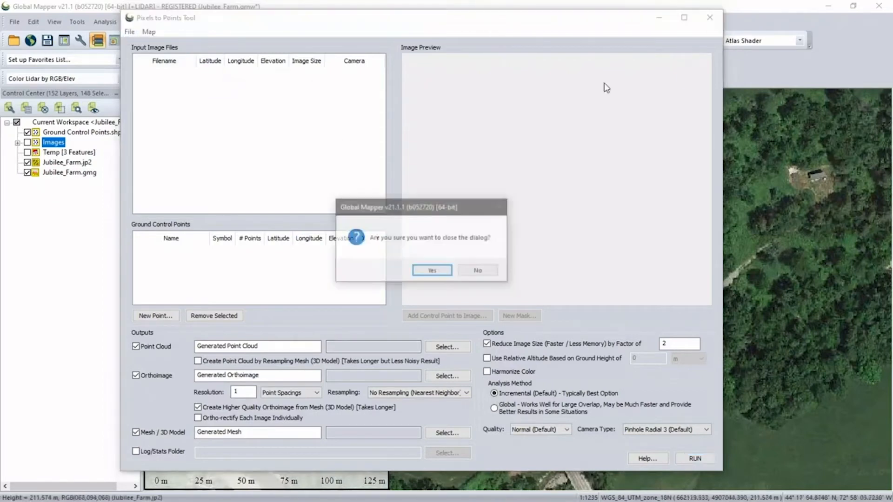
{"action": "left_click", "coordinate": [431, 270]}
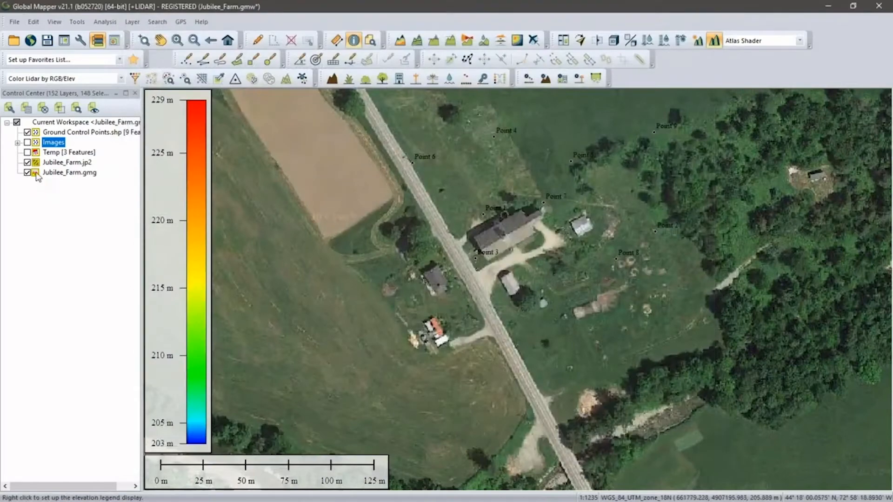
{"action": "left_click", "coordinate": [26, 142]}
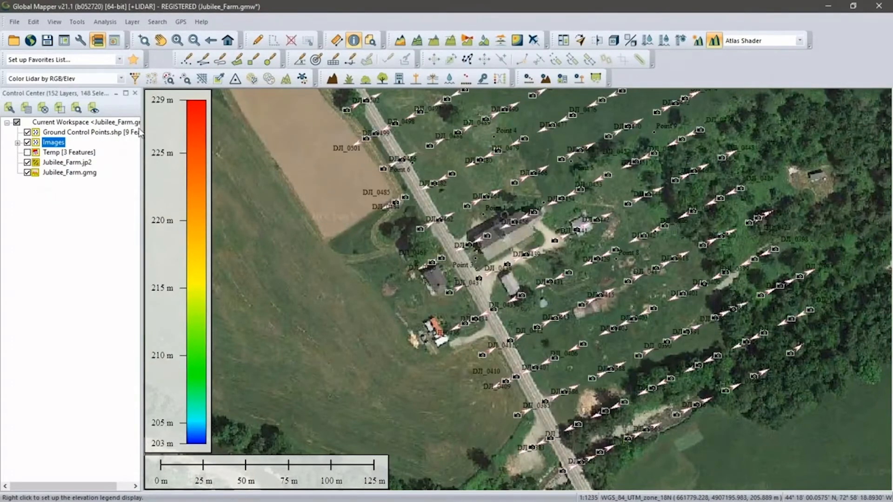
{"action": "left_click", "coordinate": [302, 78]}
{"action": "left_click", "coordinate": [128, 34]}
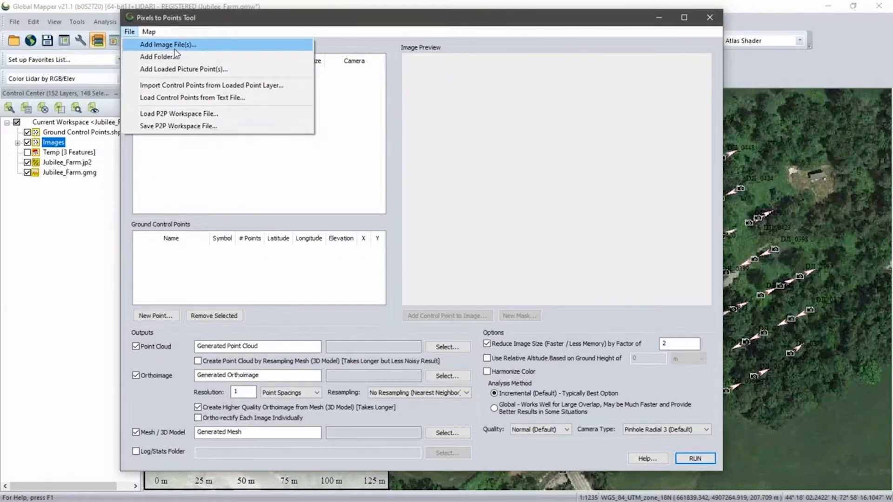
{"action": "left_click", "coordinate": [179, 69]}
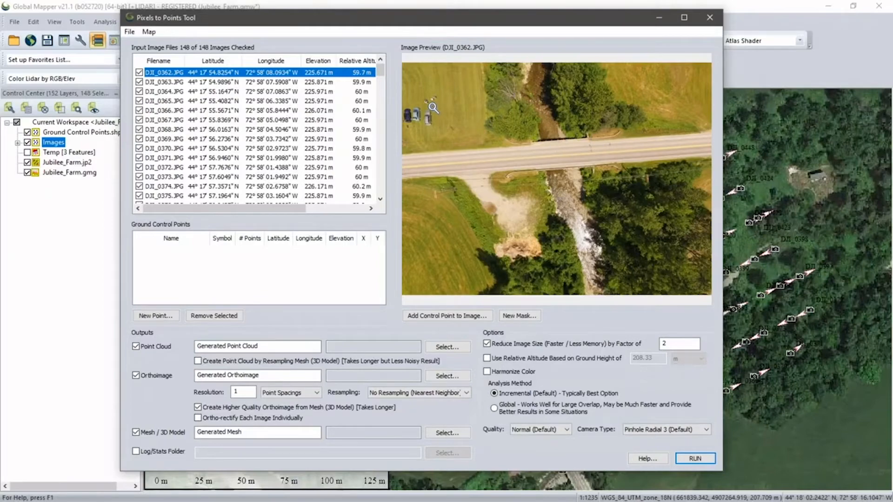
- Preview several input images, including DJI_0365, DJI_0367 and DJI_0435, and inspect the red-roofed building in DJI_0435 up close
{"action": "left_click", "coordinate": [262, 84]}
{"action": "left_click", "coordinate": [262, 101]}
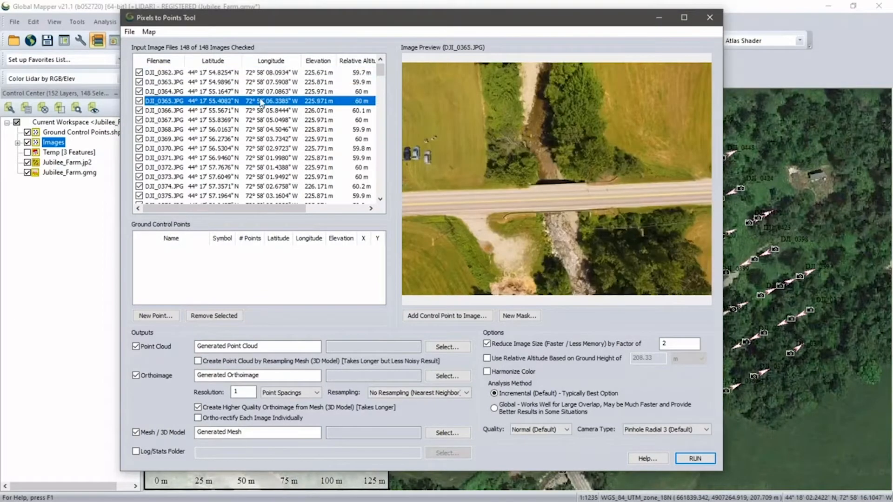
{"action": "left_click", "coordinate": [262, 120]}
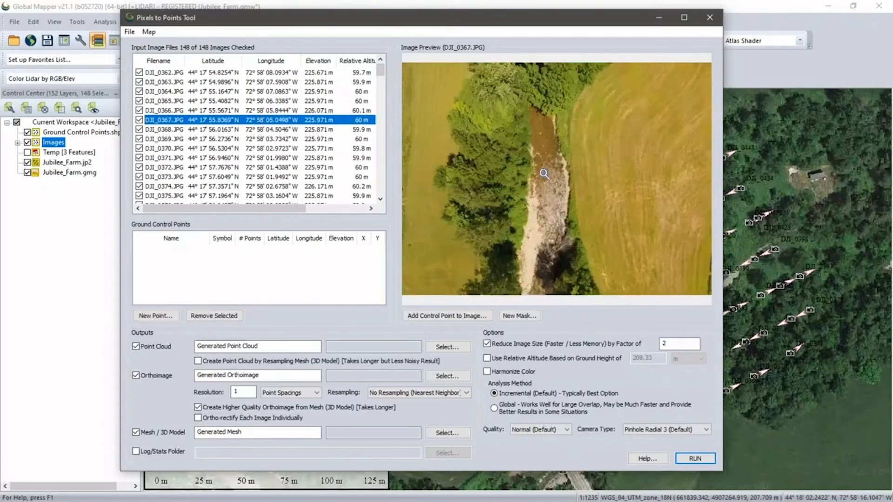
{"action": "left_click", "coordinate": [291, 177]}
{"action": "left_click_drag", "start_coordinate": [384, 77], "coordinate": [382, 133]}
{"action": "left_click", "coordinate": [274, 139]}
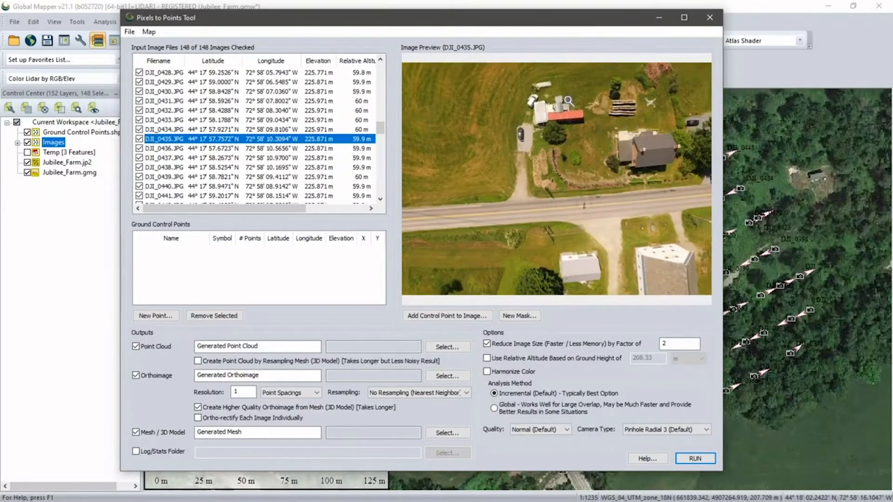
{"action": "scroll", "coordinate": [561, 118], "scroll_direction": "up", "scroll_amount": 2}
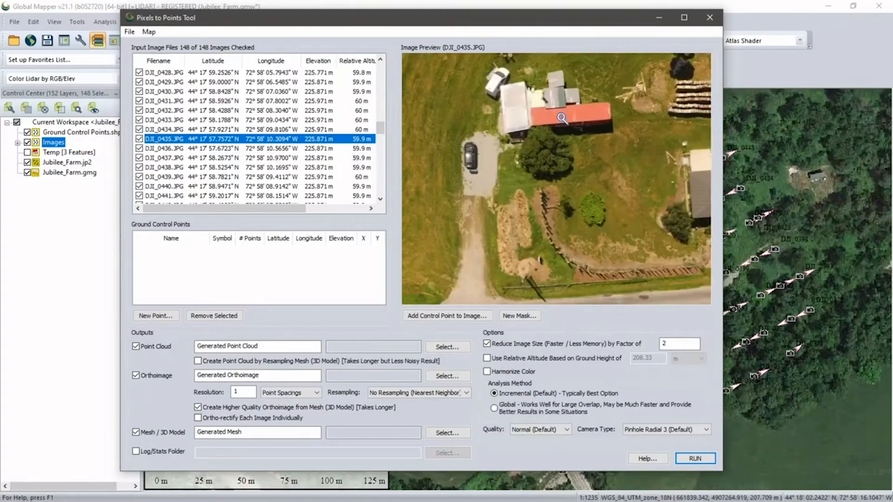
{"action": "scroll", "coordinate": [561, 117], "scroll_direction": "up", "scroll_amount": 2}
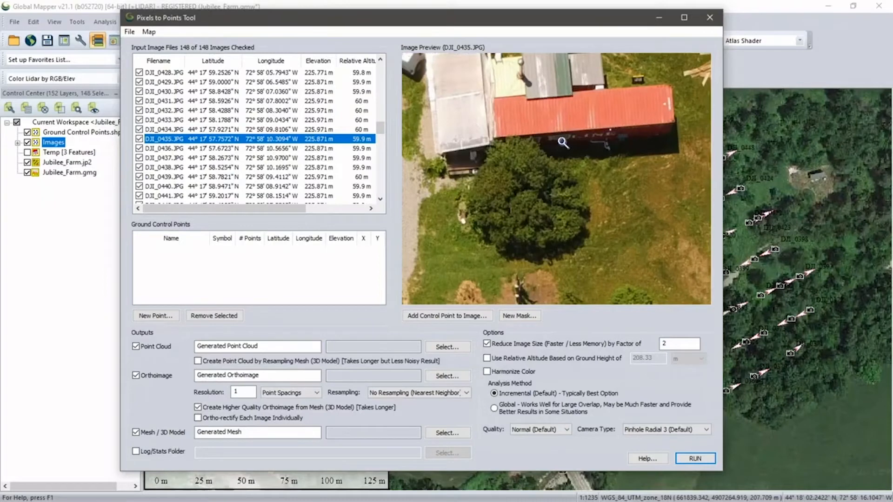
{"action": "scroll", "coordinate": [562, 143], "scroll_direction": "down", "scroll_amount": 2}
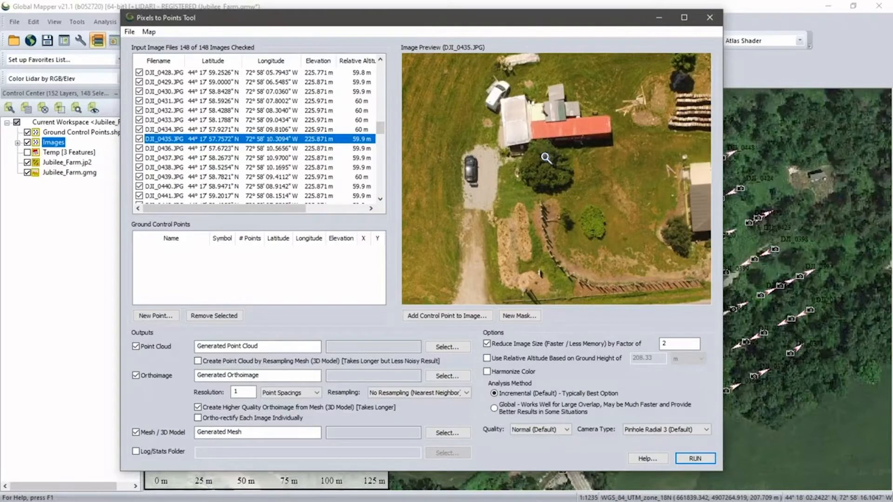
{"action": "scroll", "coordinate": [544, 153], "scroll_direction": "down", "scroll_amount": 1}
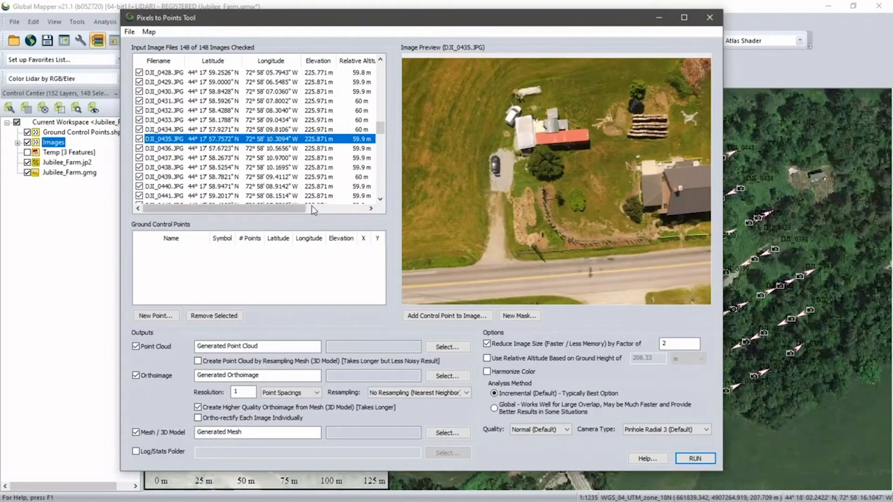
{"action": "left_click_drag", "start_coordinate": [297, 207], "coordinate": [269, 206]}
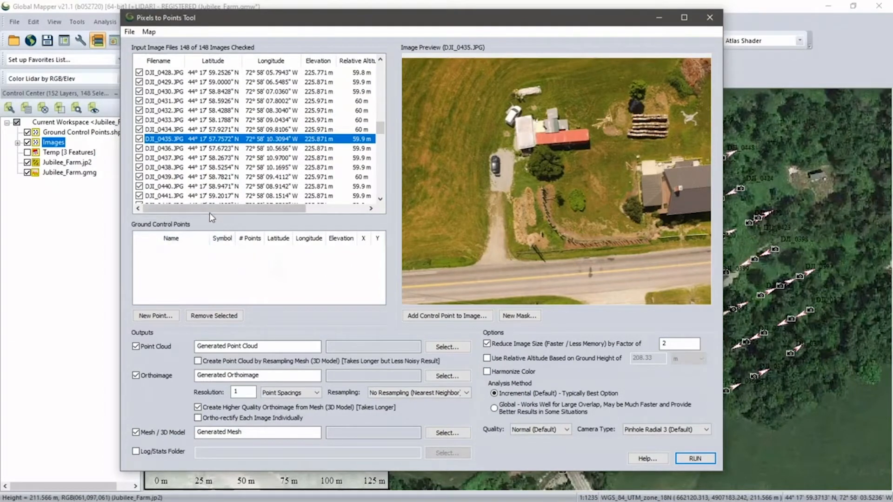
- Import the control points from the loaded Ground Control Points.shp layer into the Pixels to Points tool
{"action": "left_click", "coordinate": [133, 31]}
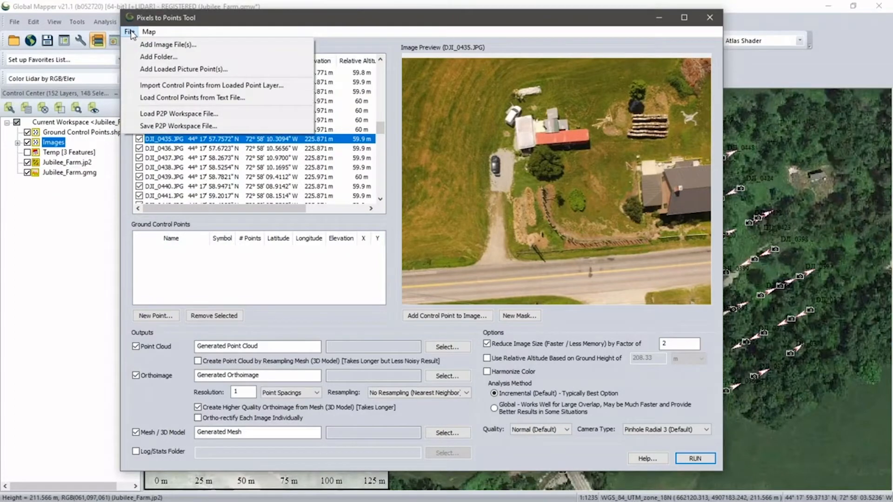
{"action": "left_click", "coordinate": [141, 86]}
{"action": "left_click", "coordinate": [373, 263]}
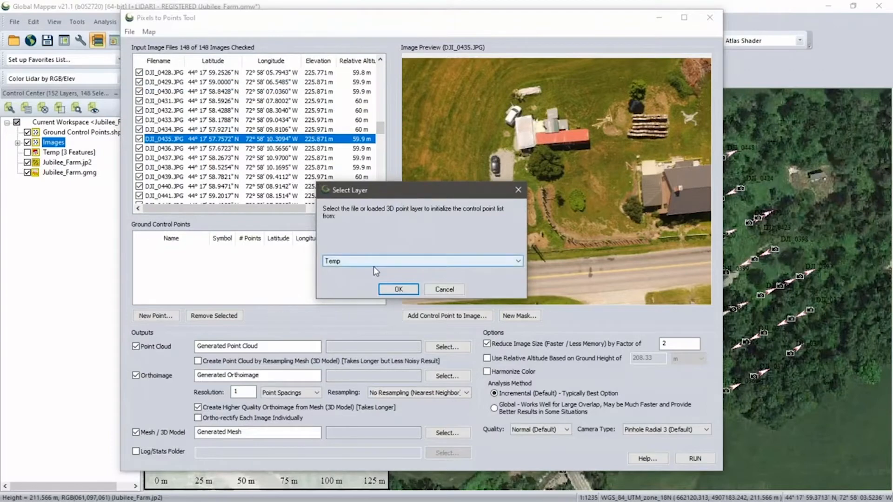
{"action": "left_click_drag", "start_coordinate": [519, 311], "coordinate": [478, 494]}
{"action": "left_click", "coordinate": [415, 475]}
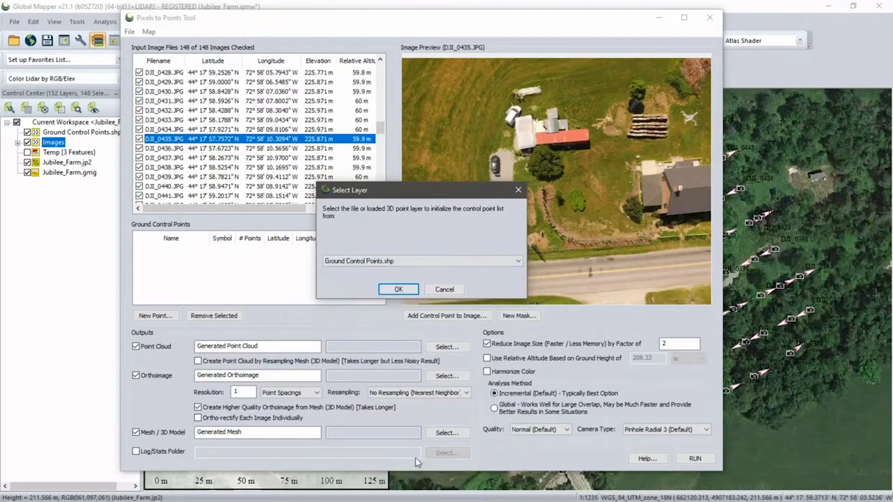
{"action": "left_click", "coordinate": [398, 289]}
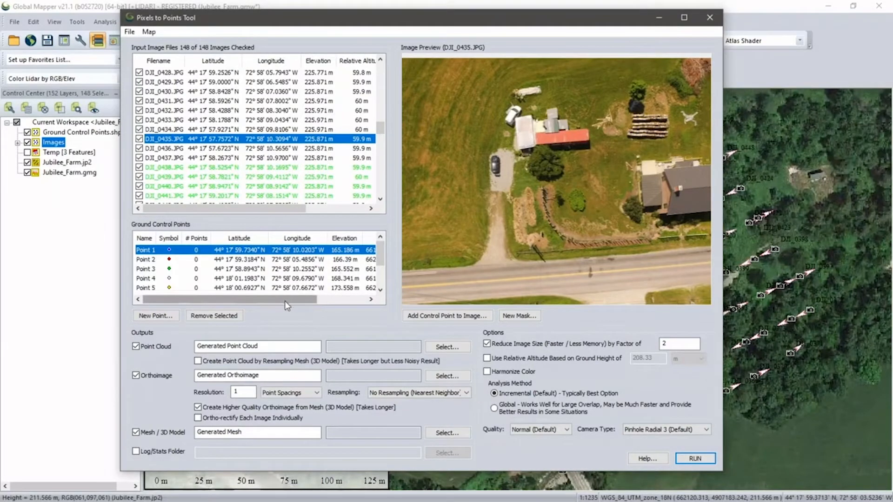
- Mark ground control Point 3 on image DJI_0432, at the small round garden bed beside the sign near the barn
{"action": "mouse_move", "coordinate": [274, 303]}
{"action": "left_mouse_down"}
{"action": "mouse_move", "coordinate": [309, 303]}
{"action": "mouse_move", "coordinate": [267, 302]}
{"action": "left_mouse_up"}
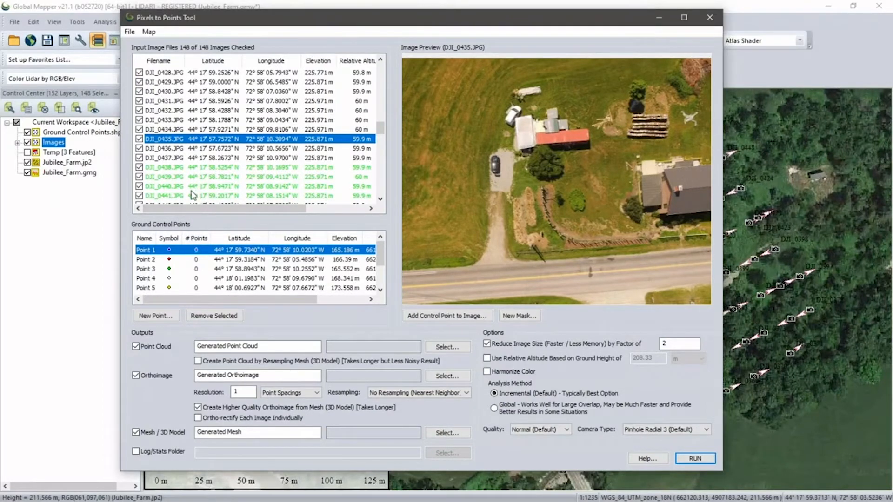
{"action": "left_click", "coordinate": [158, 270]}
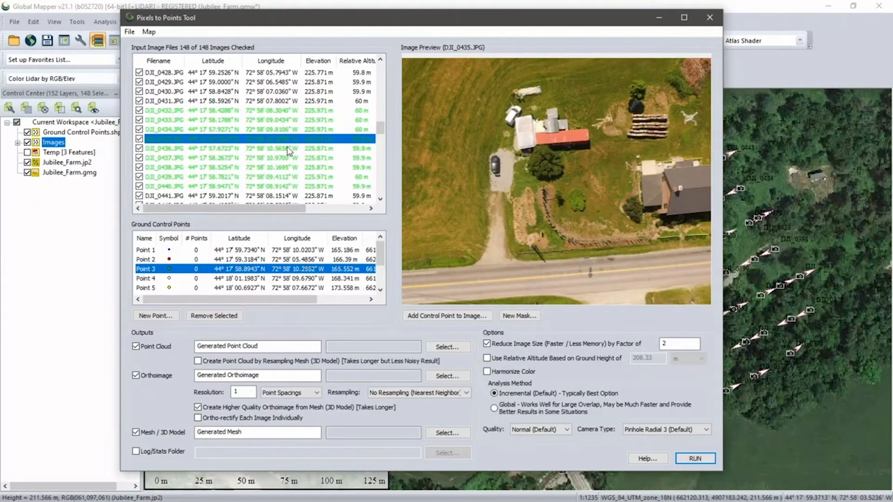
{"action": "left_click", "coordinate": [287, 110]}
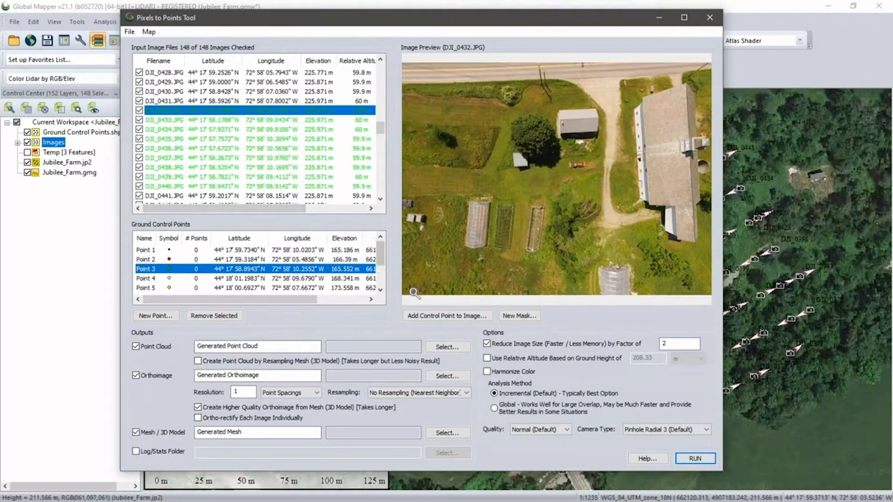
{"action": "left_click", "coordinate": [430, 317]}
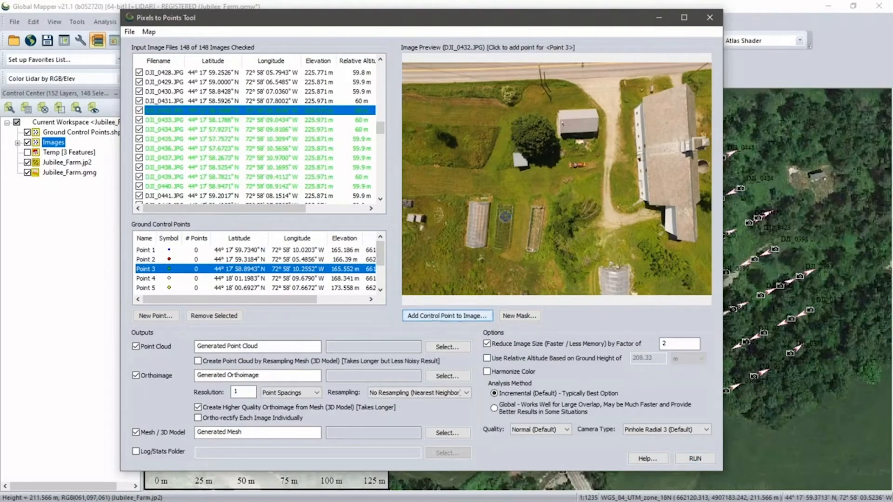
{"action": "scroll", "coordinate": [637, 86], "scroll_direction": "up", "scroll_amount": 3}
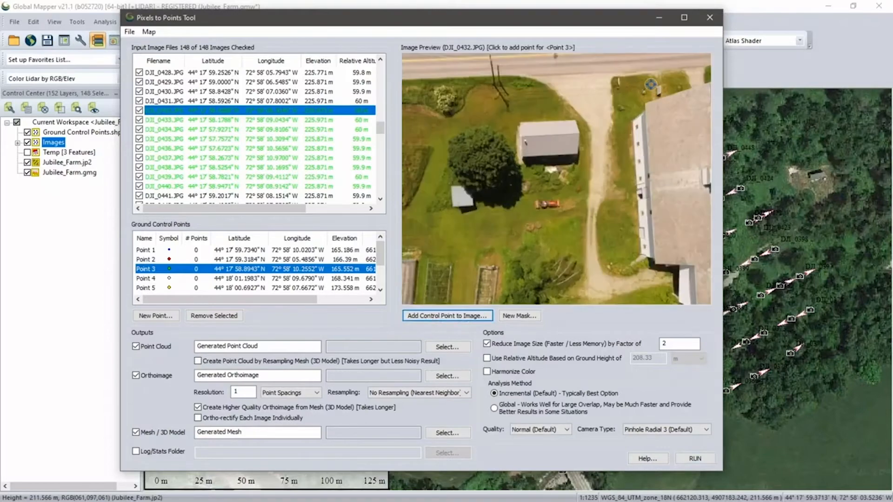
{"action": "scroll", "coordinate": [653, 97], "scroll_direction": "up", "scroll_amount": 1}
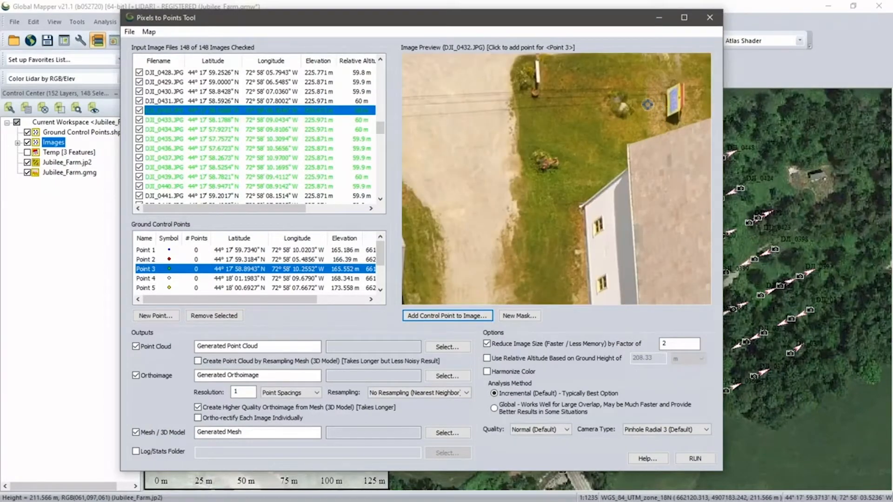
{"action": "scroll", "coordinate": [644, 103], "scroll_direction": "up", "scroll_amount": 1}
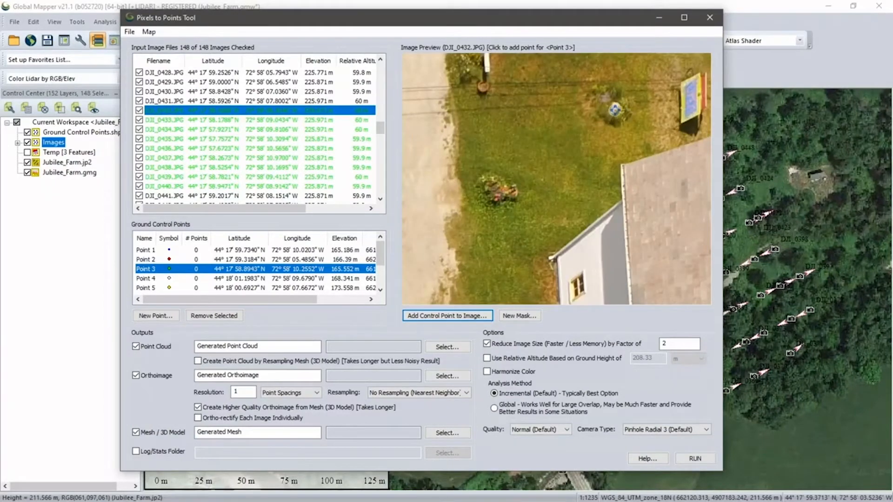
{"action": "left_click", "coordinate": [615, 110]}
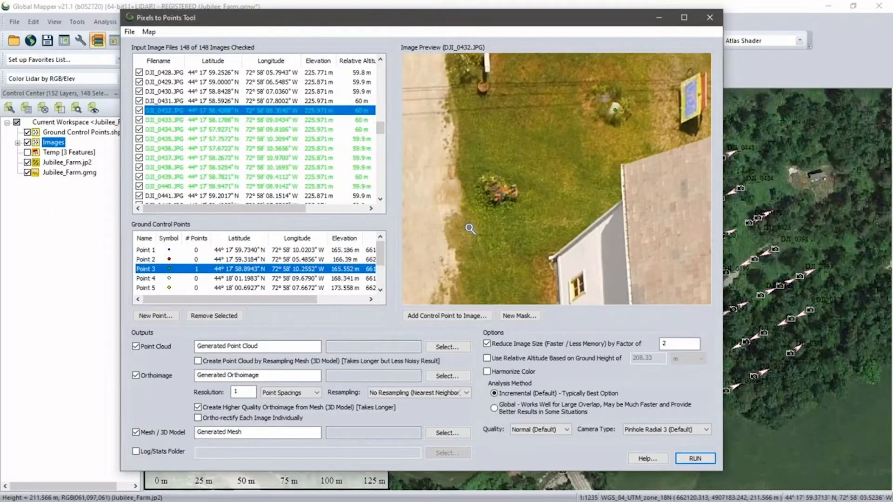
- Mark ground control Point 3 at the same garden bed in image DJI_0433
{"action": "left_click", "coordinate": [283, 121]}
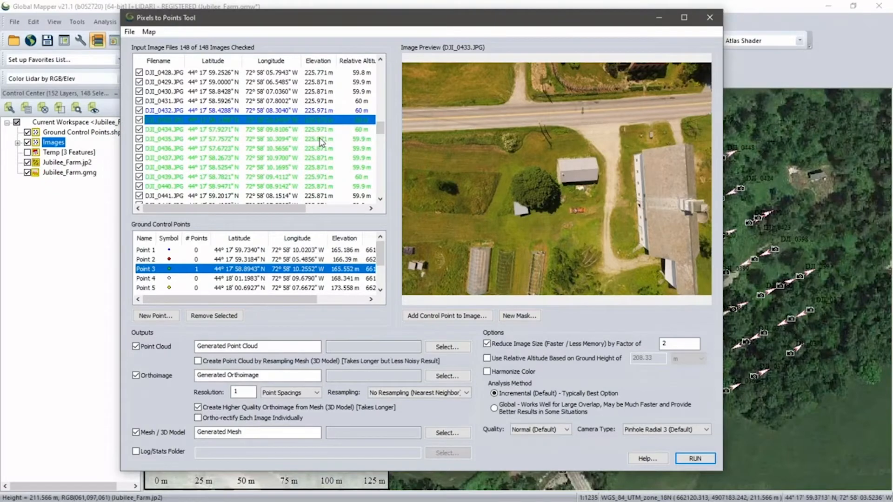
{"action": "left_click", "coordinate": [428, 318]}
{"action": "scroll", "coordinate": [643, 136], "scroll_direction": "up", "scroll_amount": 2}
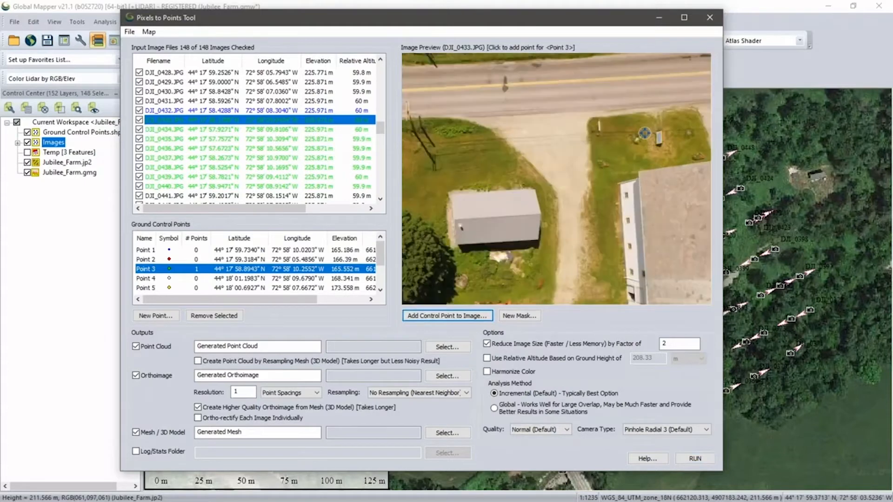
{"action": "scroll", "coordinate": [650, 129], "scroll_direction": "up", "scroll_amount": 2}
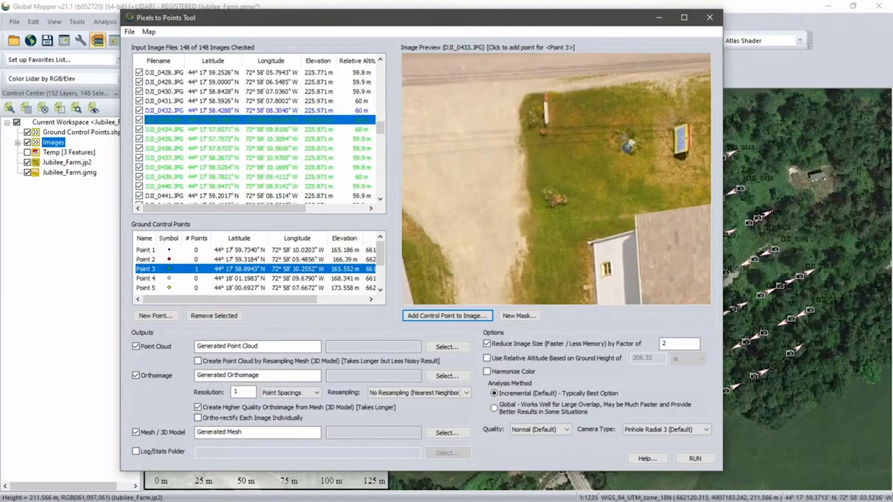
{"action": "left_click", "coordinate": [631, 146]}
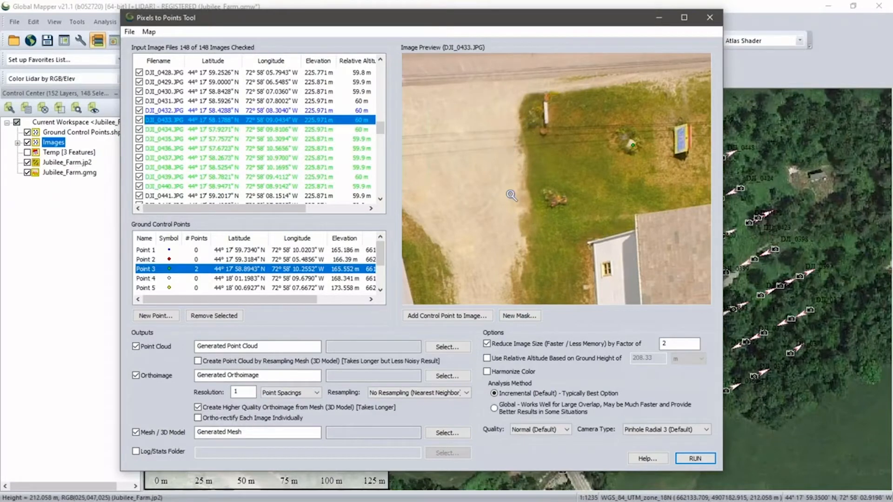
- Draw a freehand polygon mask directly on image DJI_0433 over the driveway entrance next to the road
{"action": "left_click", "coordinate": [514, 316]}
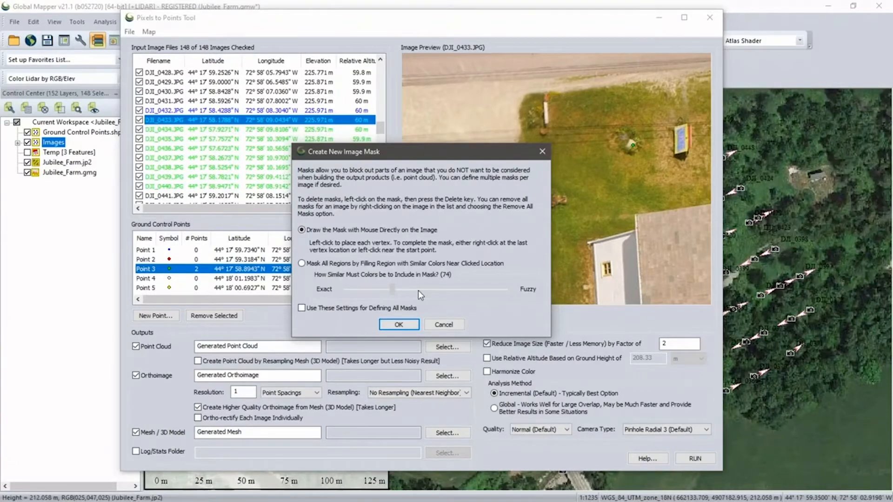
{"action": "left_click", "coordinate": [399, 325]}
{"action": "left_click", "coordinate": [427, 67]}
{"action": "left_click", "coordinate": [564, 63]}
{"action": "left_click", "coordinate": [453, 171]}
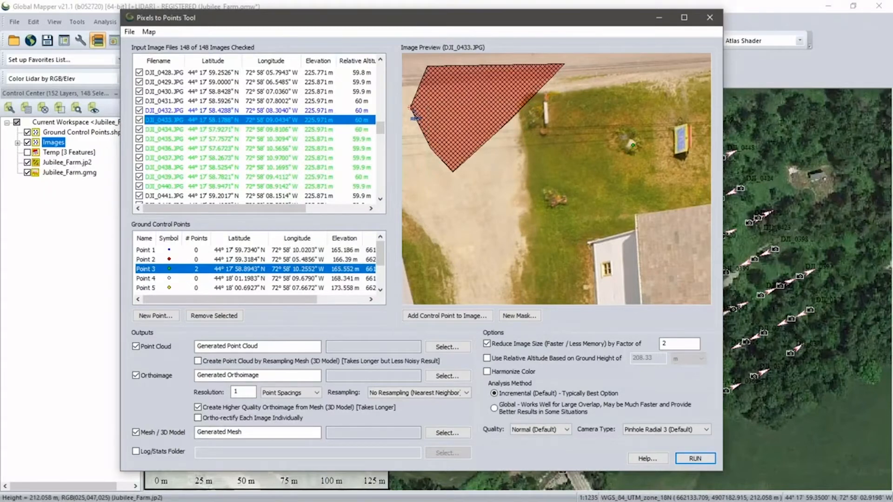
{"action": "right_click", "coordinate": [411, 108]}
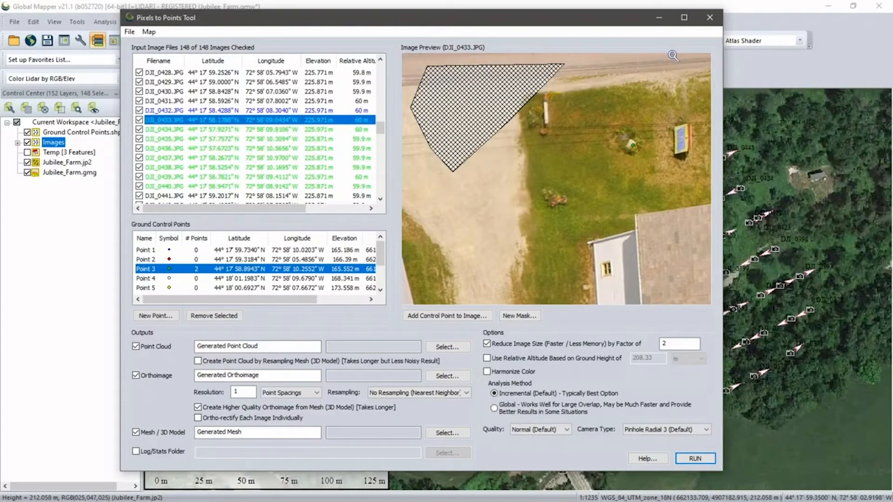
- Delete the mask over the driveway entrance in image DJI_0433
{"action": "left_click", "coordinate": [483, 94]}
{"action": "scroll", "coordinate": [484, 95], "scroll_direction": "down", "scroll_amount": 1}
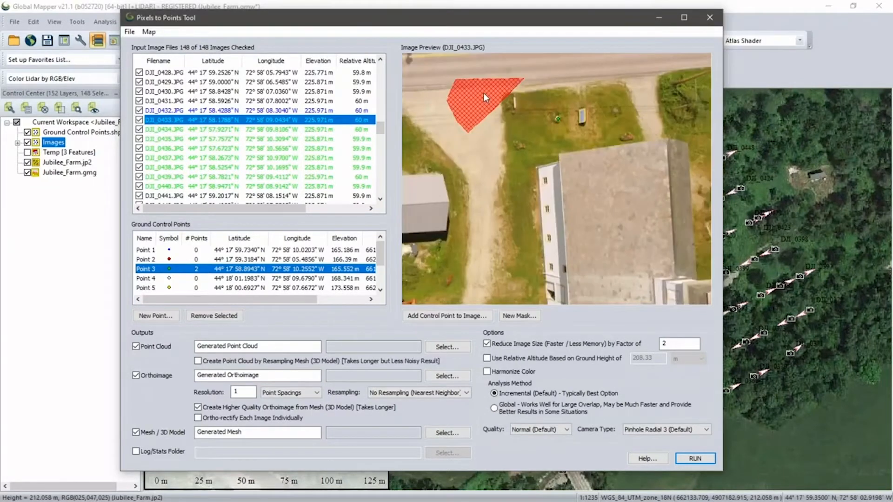
{"action": "key", "text": "Delete"}
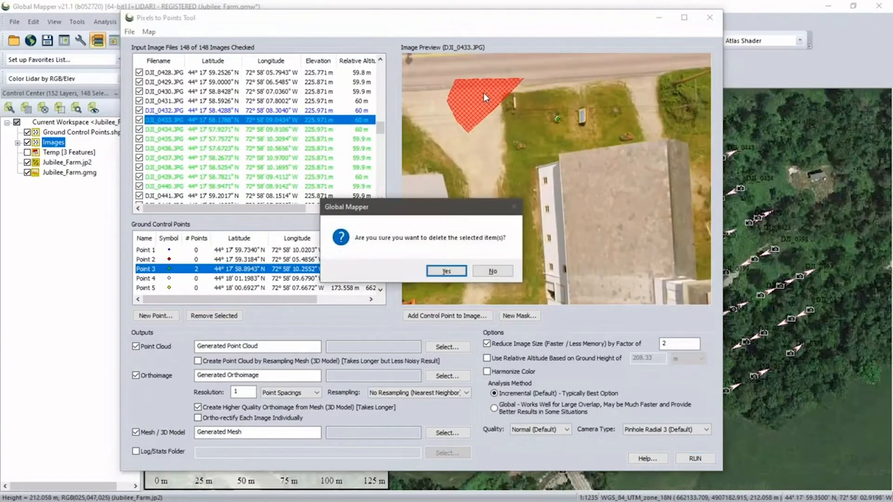
{"action": "left_click", "coordinate": [446, 271]}
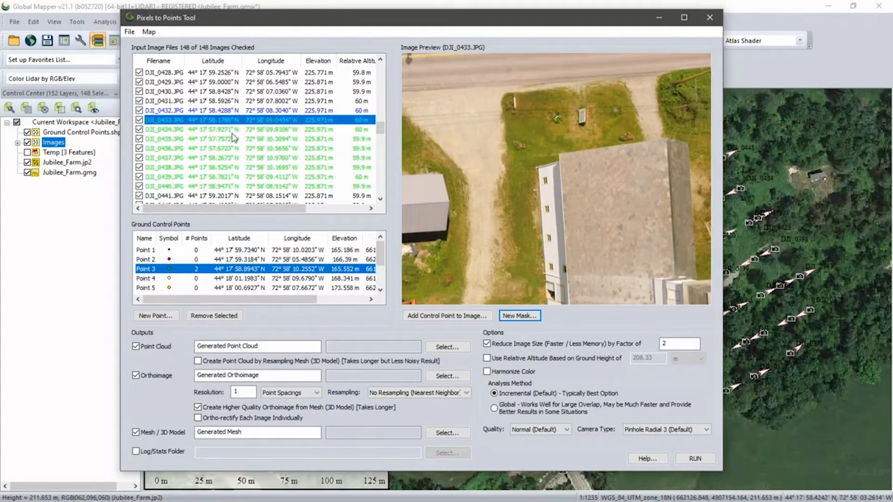
- Load the ground coverage polygon for only DJI_0433 with no fill and a 5-pixel border, and view it on the map
{"action": "right_click", "coordinate": [244, 120]}
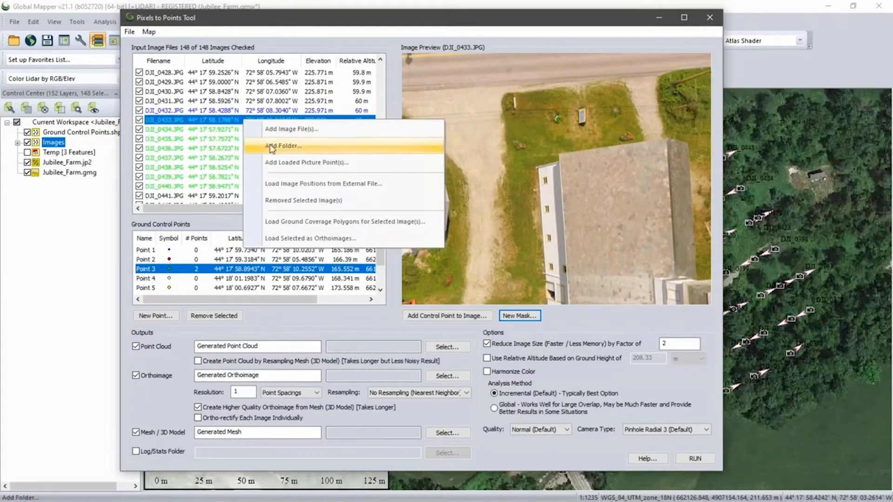
{"action": "left_click", "coordinate": [321, 224]}
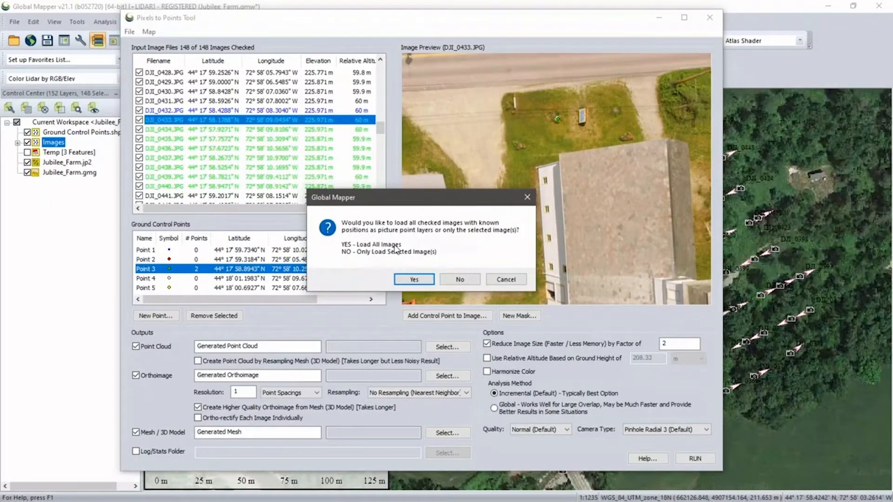
{"action": "left_click", "coordinate": [460, 280]}
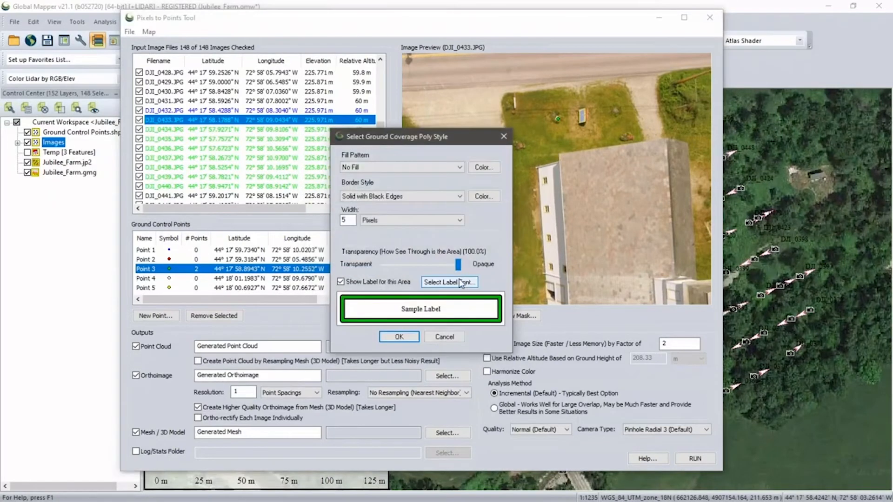
{"action": "left_click", "coordinate": [388, 337]}
{"action": "left_click_drag", "start_coordinate": [437, 15], "coordinate": [260, 454]}
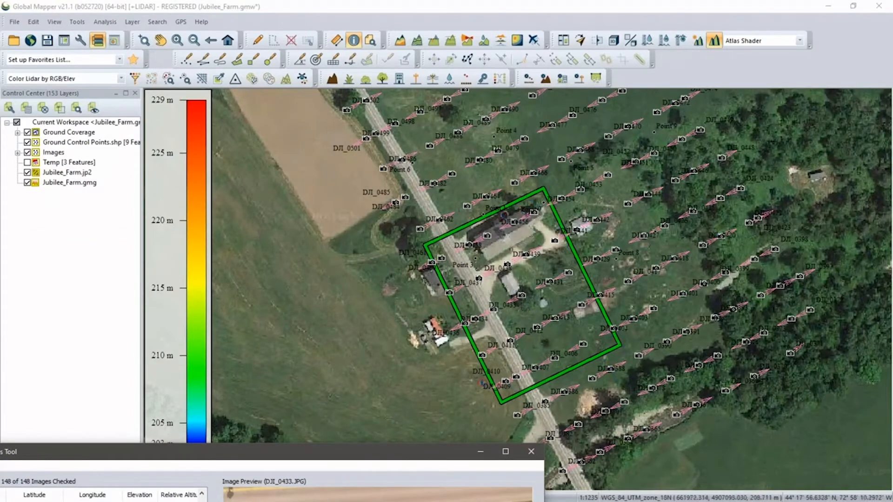
- Load only DJI_0433 as an orthoimage without Pixels to Points results or a surface layer, and view it on the map
{"action": "left_click_drag", "start_coordinate": [408, 447], "coordinate": [578, 143]}
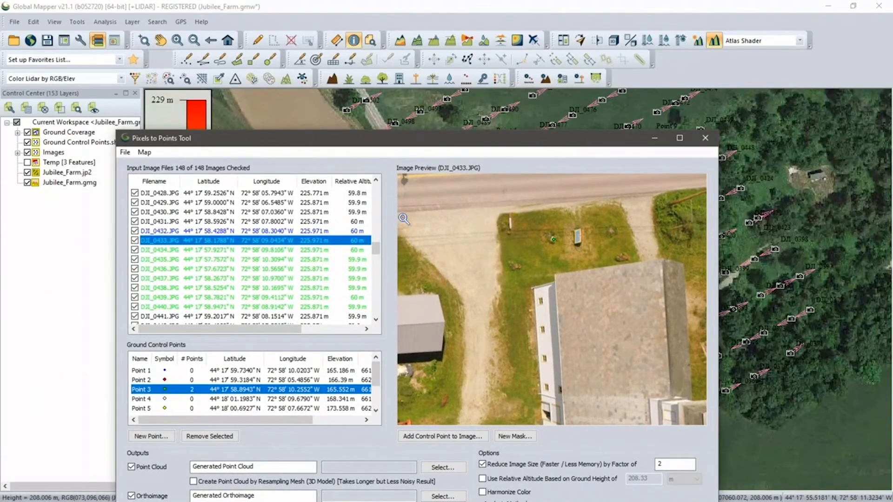
{"action": "right_click", "coordinate": [320, 243]}
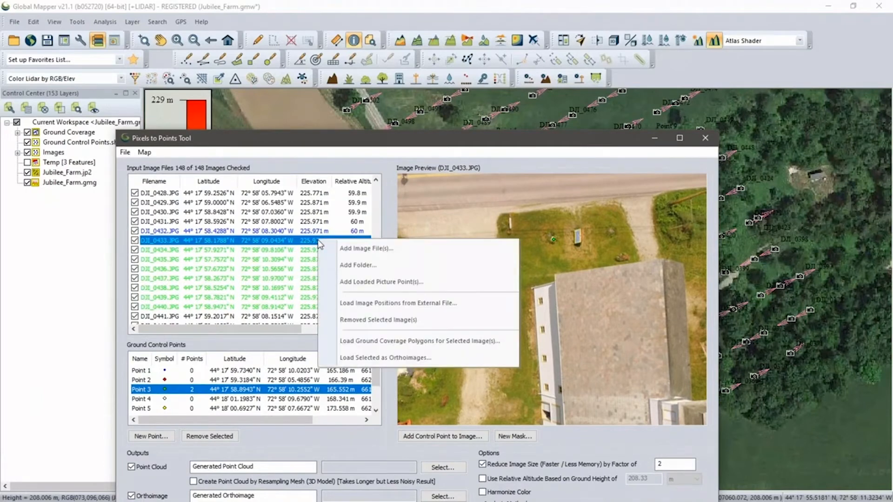
{"action": "left_click", "coordinate": [362, 365]}
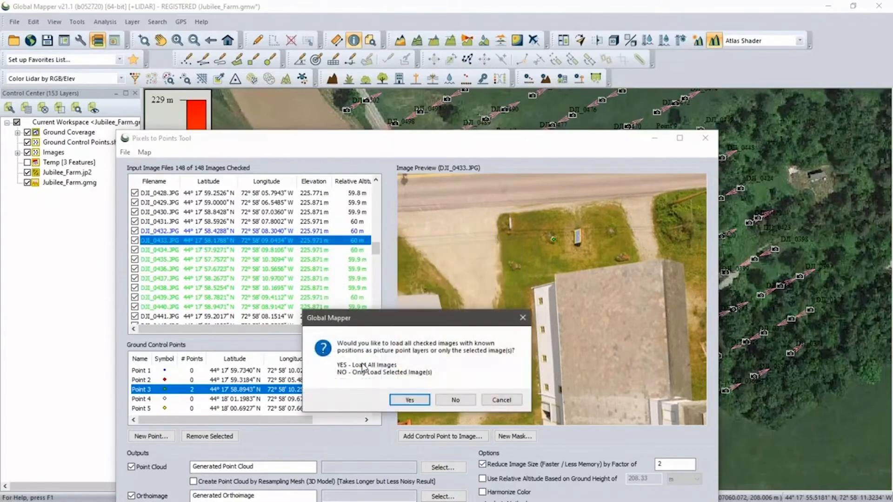
{"action": "left_click", "coordinate": [450, 401]}
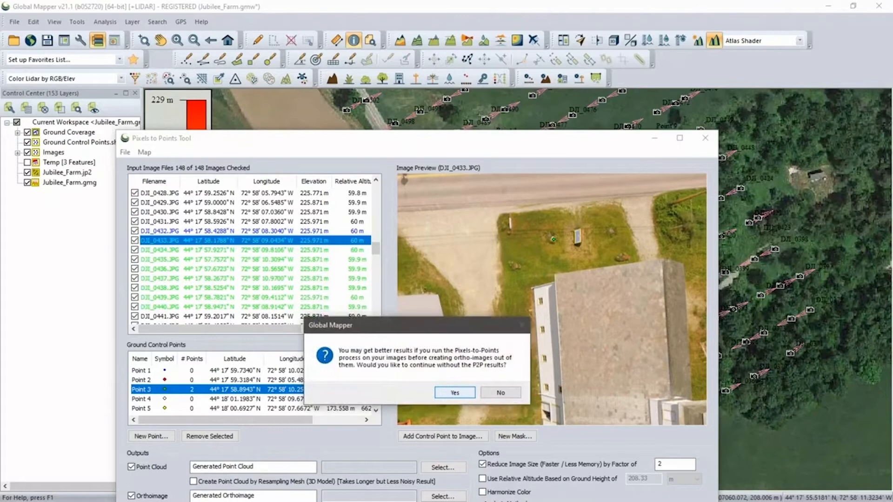
{"action": "left_click", "coordinate": [458, 394]}
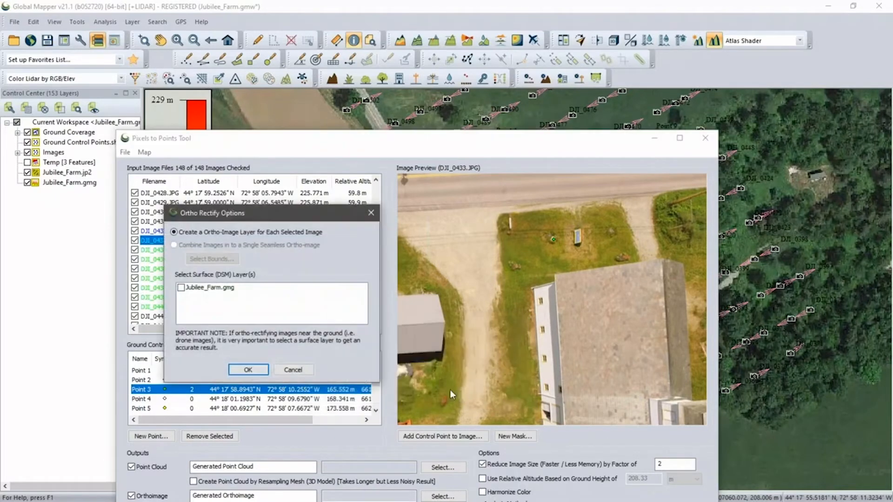
{"action": "left_click", "coordinate": [249, 370]}
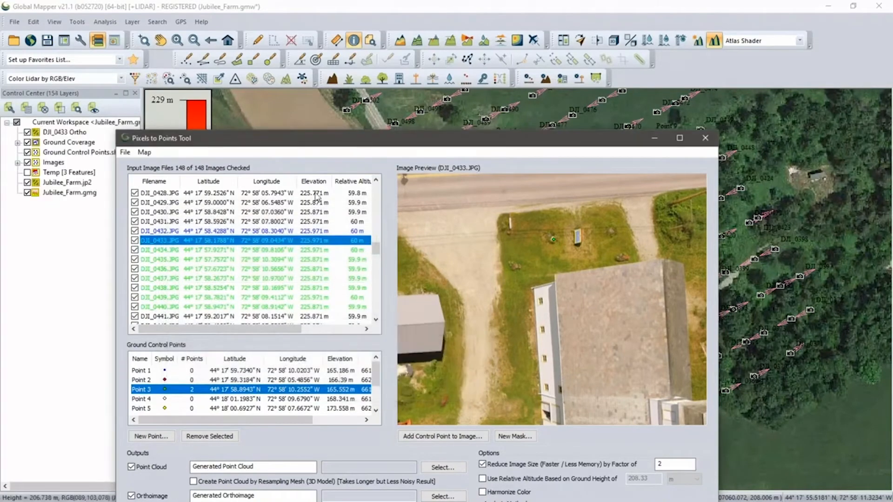
{"action": "left_click_drag", "start_coordinate": [417, 142], "coordinate": [251, 401]}
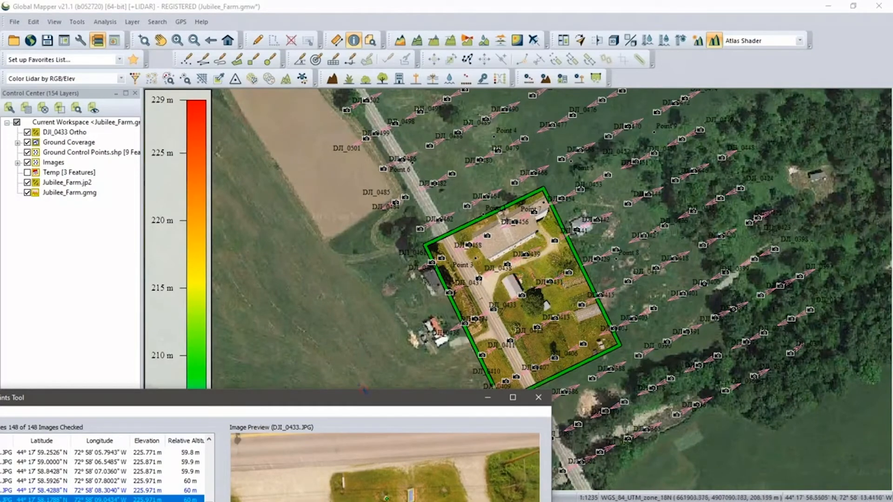
- Disable the higher quality orthoimage from mesh and image size reduction, enable Harmonize Color, and preview DJI_0431
{"action": "left_click_drag", "start_coordinate": [362, 398], "coordinate": [456, 70]}
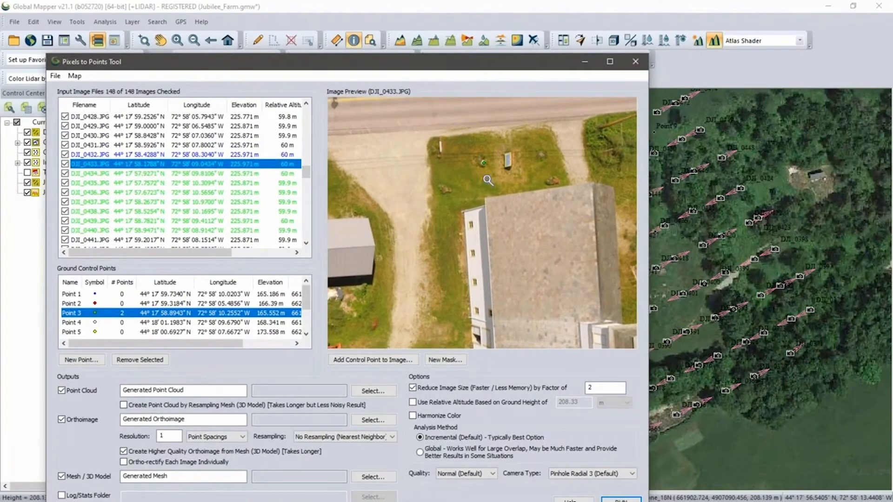
{"action": "left_click_drag", "start_coordinate": [458, 64], "coordinate": [456, 42]}
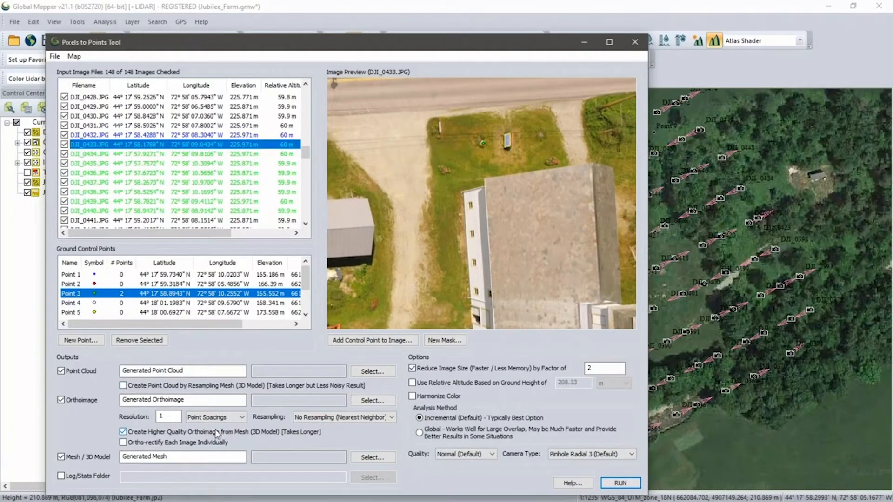
{"action": "left_click", "coordinate": [124, 434]}
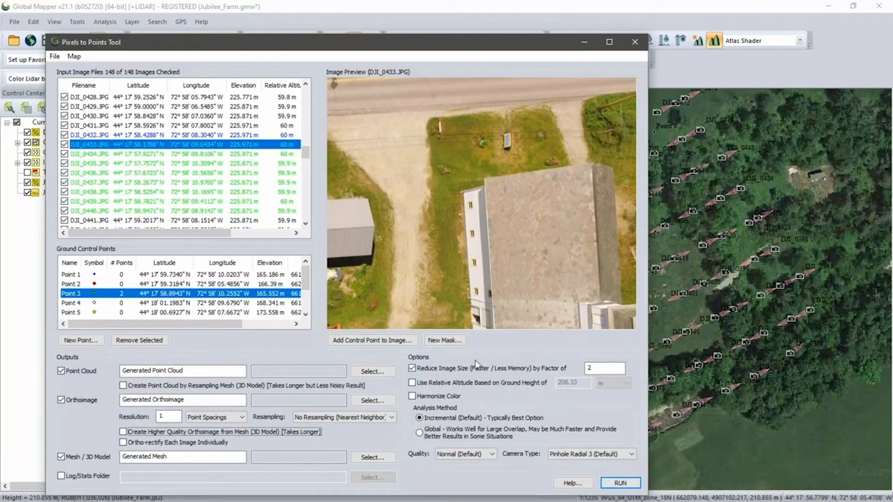
{"action": "left_click", "coordinate": [435, 369]}
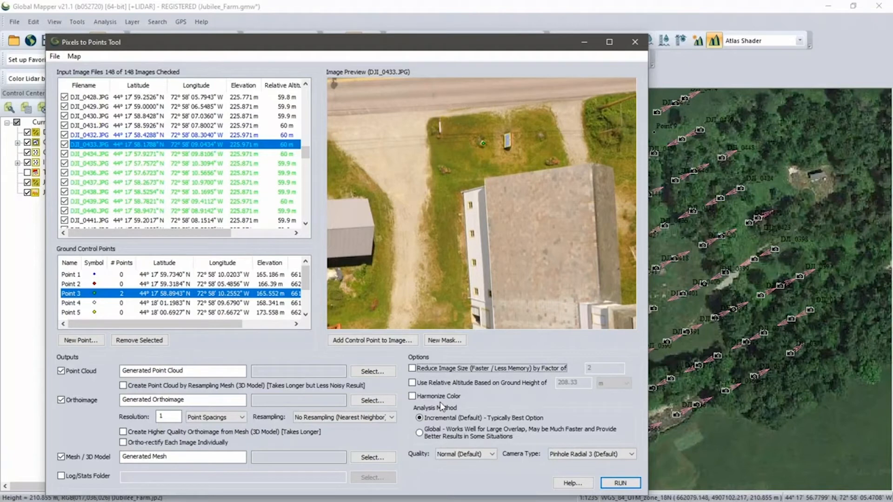
{"action": "left_click", "coordinate": [411, 396]}
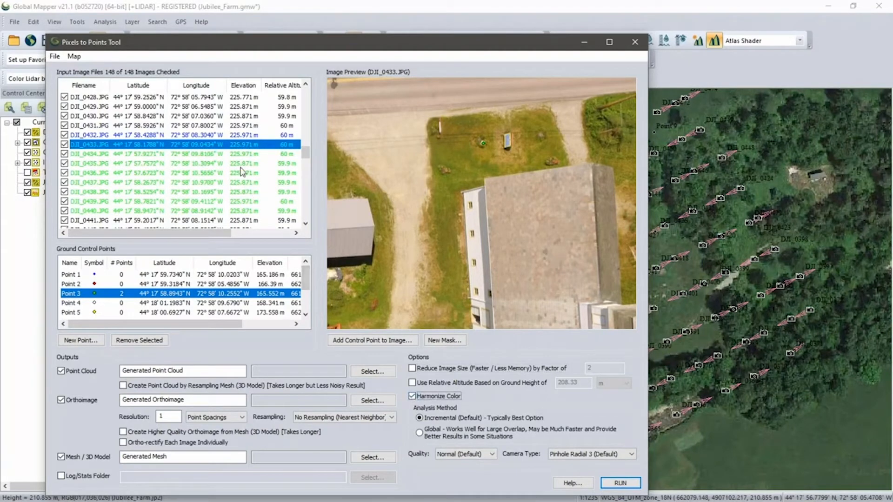
{"action": "left_click", "coordinate": [235, 129]}
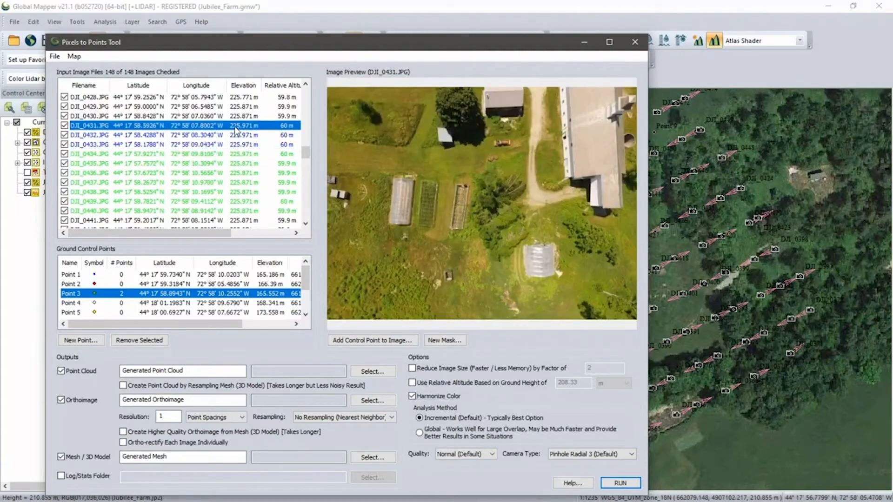
- Review the color harmonization reference option for DJI_0431 and the available quality and camera type choices
{"action": "right_click", "coordinate": [236, 129]}
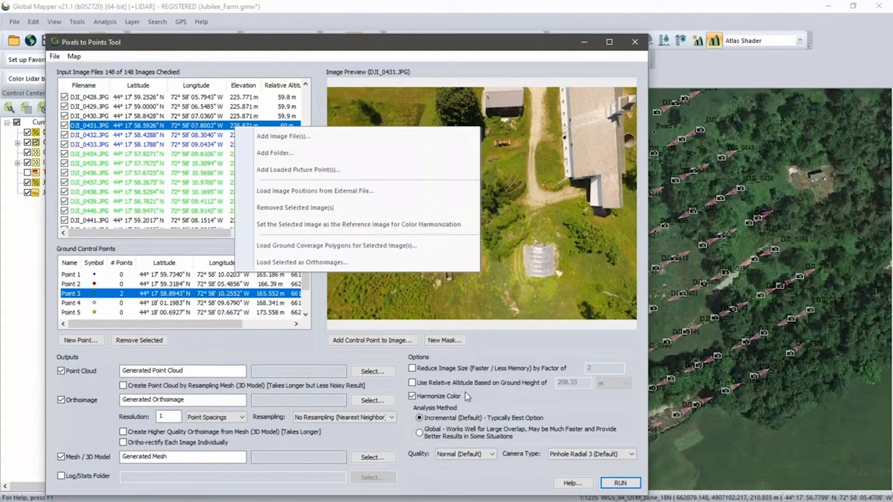
{"action": "key", "text": "Escape"}
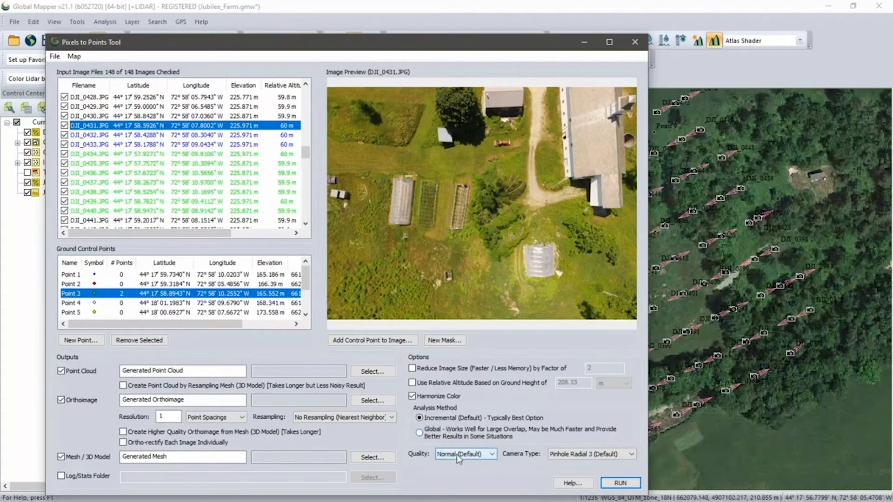
{"action": "left_click", "coordinate": [484, 456]}
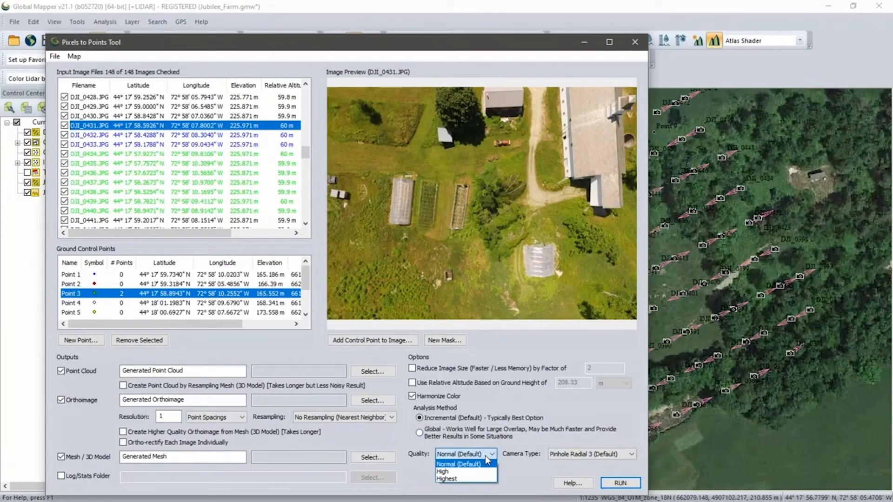
{"action": "left_click", "coordinate": [484, 456]}
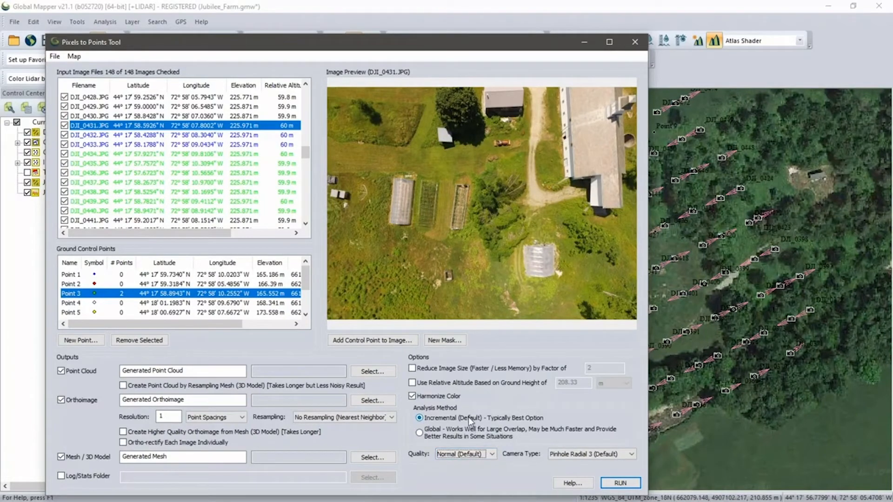
{"action": "left_click", "coordinate": [619, 454]}
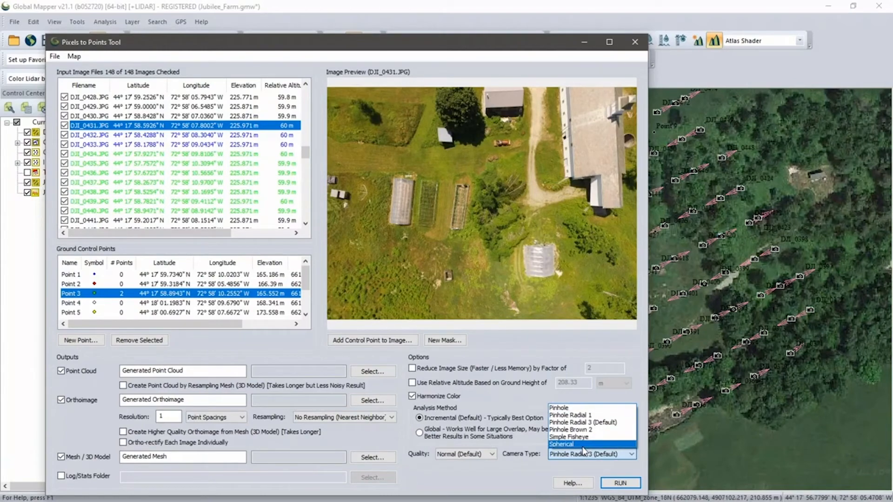
{"action": "left_click", "coordinate": [520, 467]}
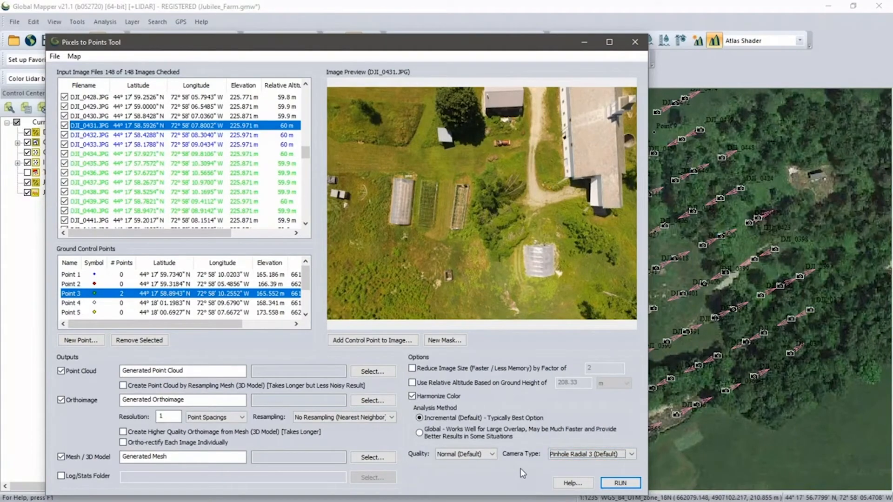
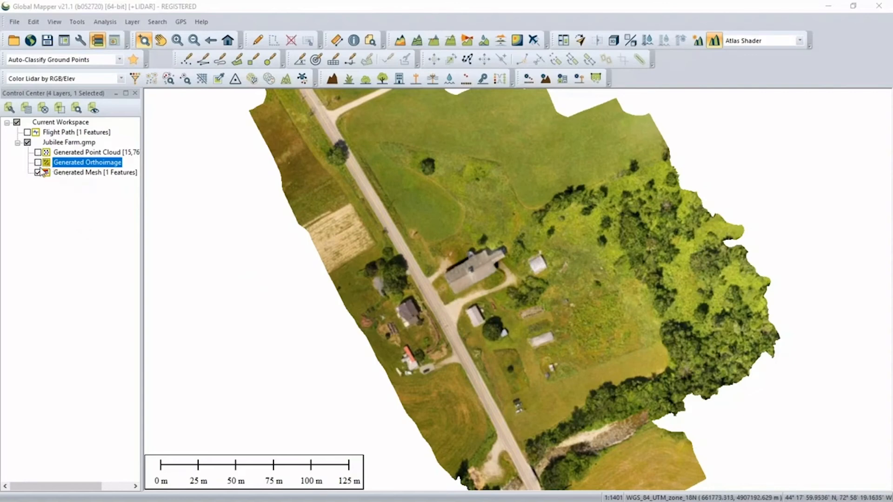
- Hide the Generated Mesh layer and display only the Generated Point Cloud on the map
{"action": "left_click", "coordinate": [38, 172]}
{"action": "left_click", "coordinate": [38, 152]}
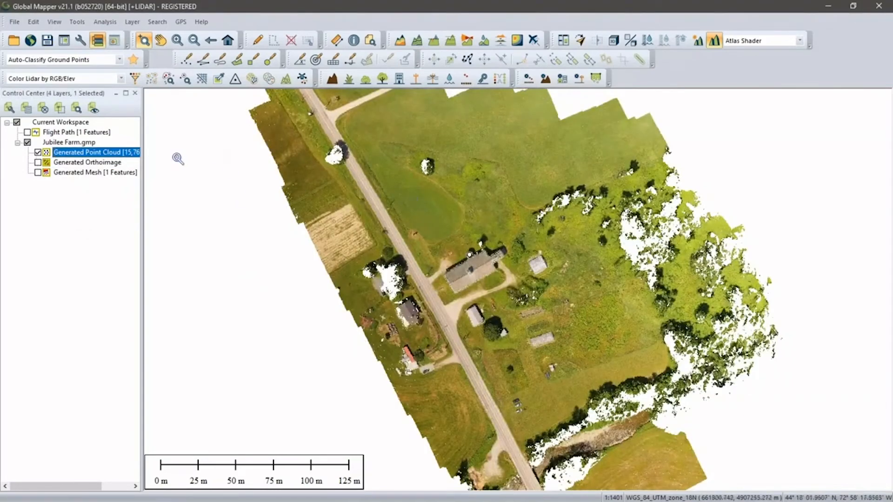
{"action": "key", "text": "ctrl"}
{"action": "key", "text": "ctrl"}
{"action": "key", "text": "ctrl"}
{"action": "key", "text": "ctrl"}
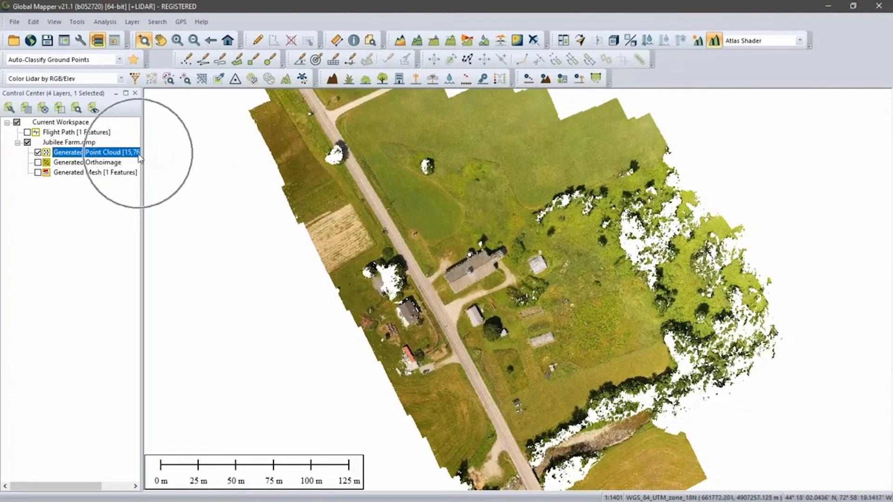
{"action": "key", "text": "ctrl"}
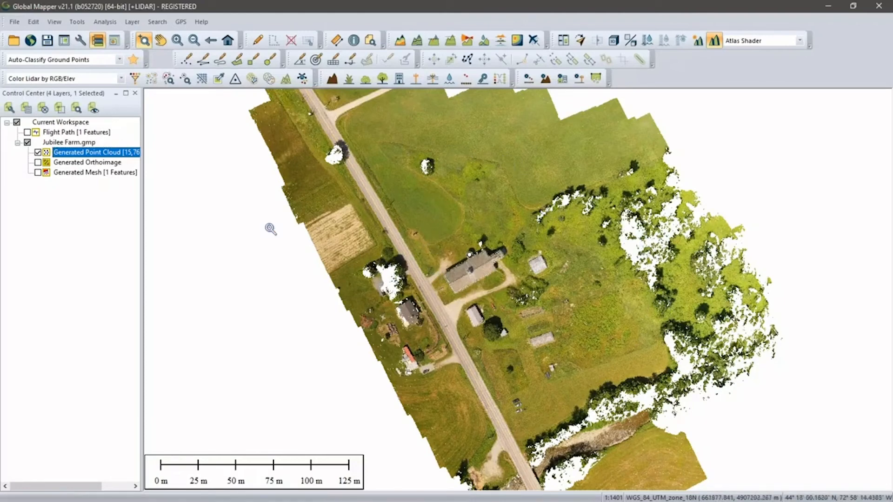
- Review the Generated Point Cloud's metadata, including its point spacing, density, return and classification statistics
{"action": "right_click", "coordinate": [98, 152]}
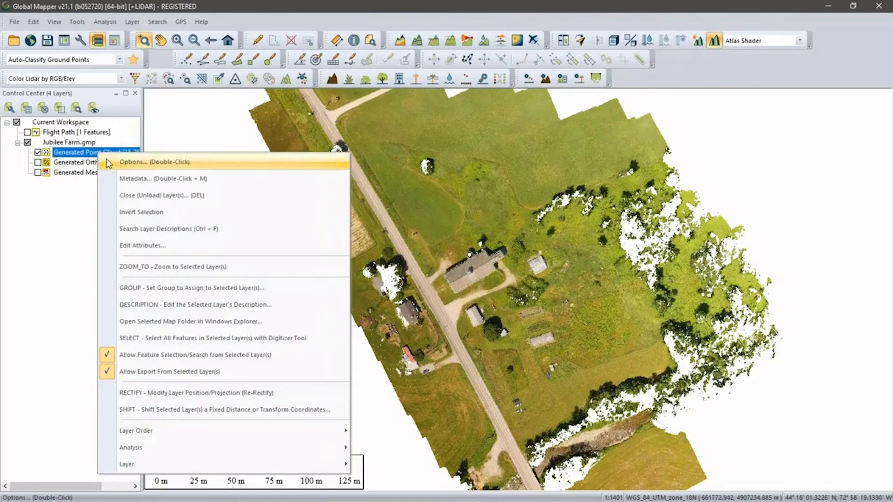
{"action": "left_click", "coordinate": [126, 184]}
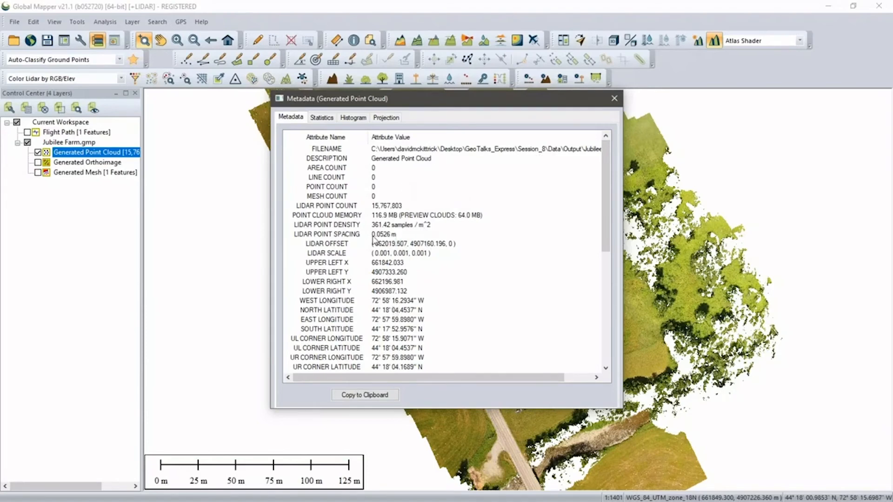
{"action": "left_click", "coordinate": [326, 119]}
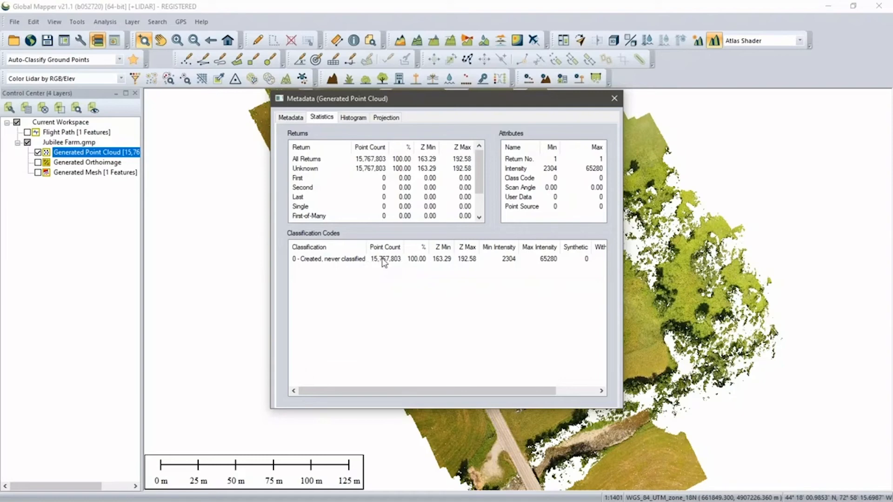
{"action": "left_click_drag", "start_coordinate": [573, 106], "coordinate": [567, 134]}
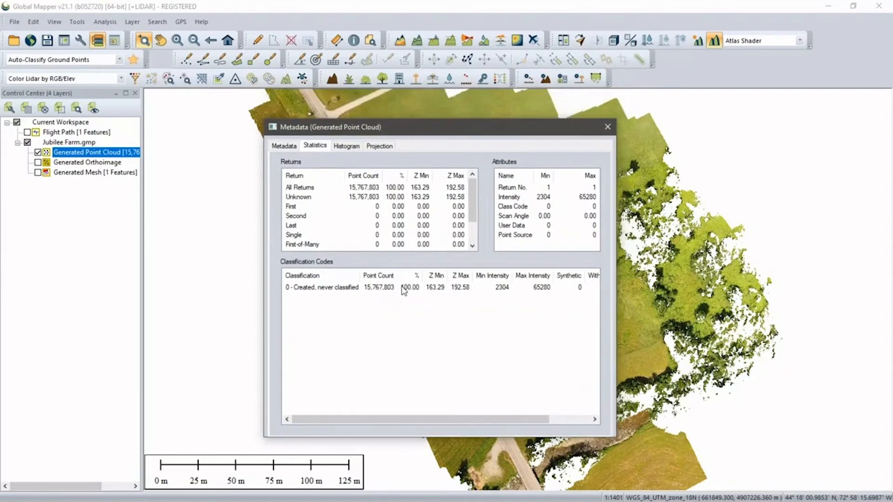
{"action": "left_click", "coordinate": [607, 127]}
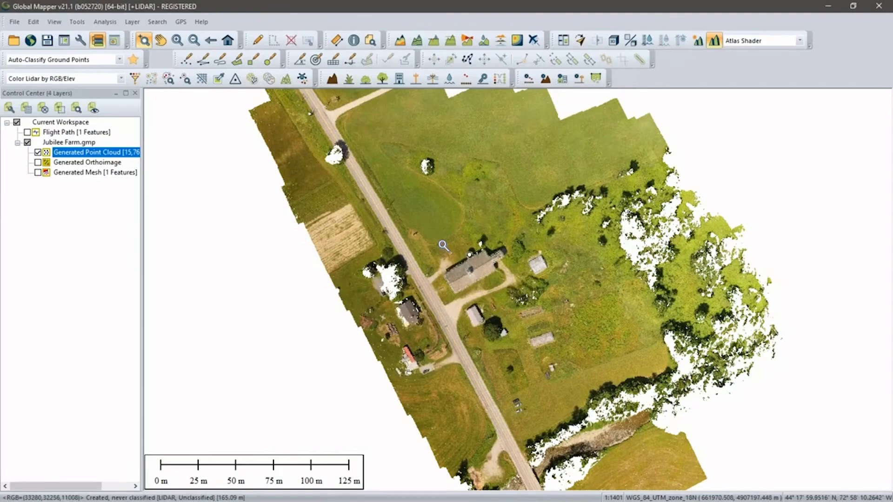
- Display the Generated Orthoimage instead of the point cloud and inspect the imagery around the barn
{"action": "left_click", "coordinate": [37, 153]}
{"action": "left_click", "coordinate": [38, 163]}
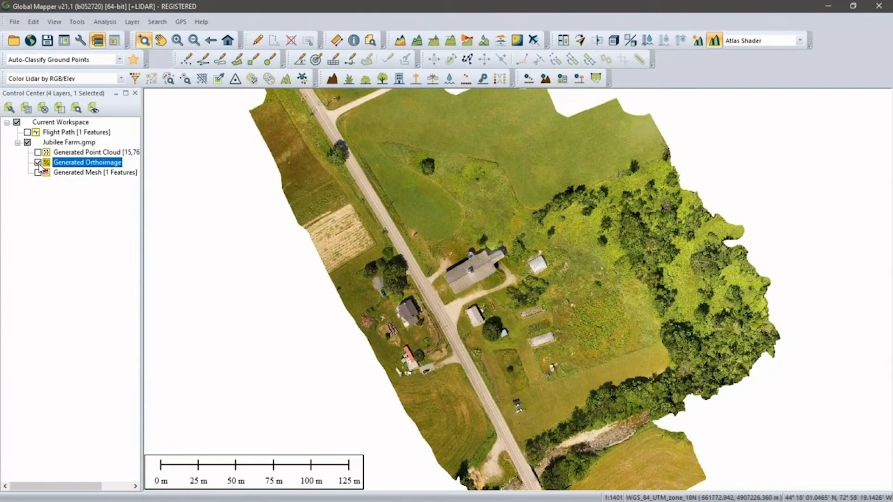
{"action": "left_click", "coordinate": [479, 230]}
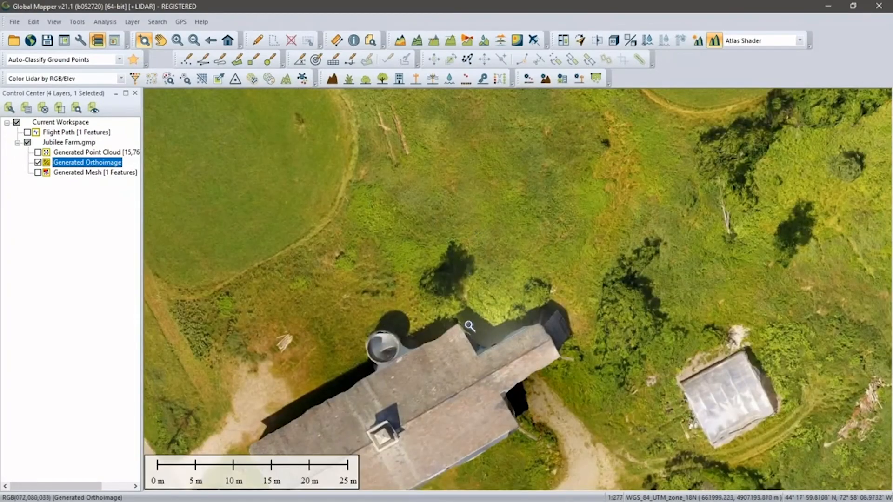
{"action": "right_click", "coordinate": [290, 286]}
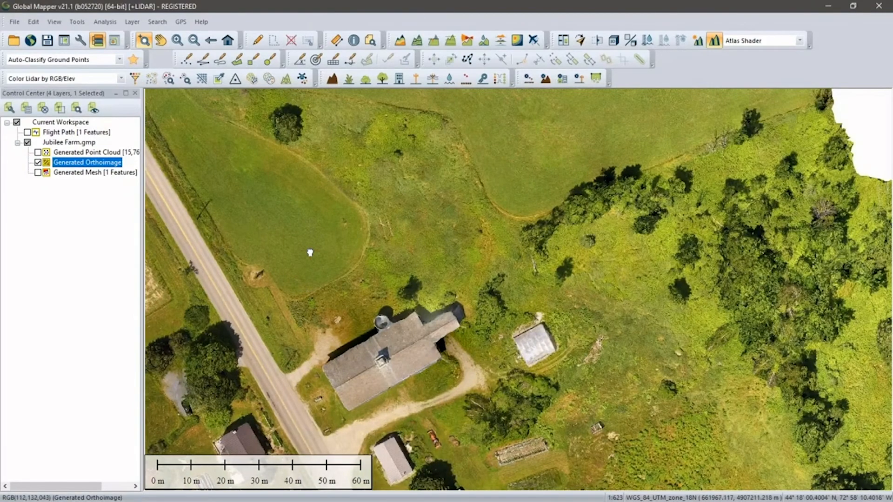
{"action": "left_click_drag", "start_coordinate": [309, 251], "coordinate": [365, 257]}
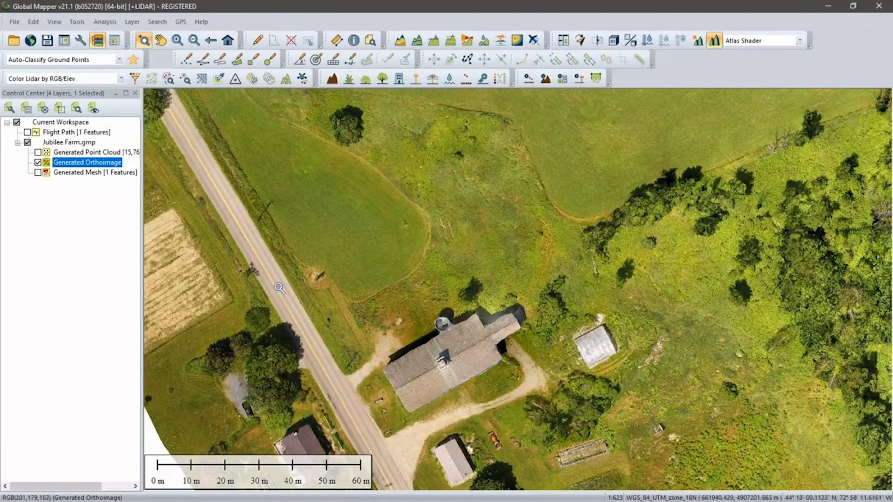
{"action": "left_click", "coordinate": [386, 415]}
- Hide the Generated Orthoimage and display only the Generated Mesh layer on the map
{"action": "left_click", "coordinate": [37, 162]}
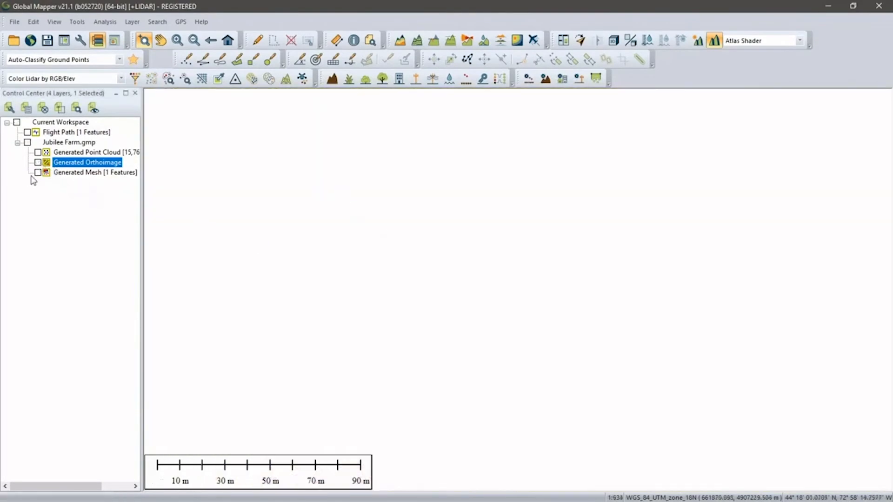
{"action": "left_click", "coordinate": [43, 174], "text": "shift"}
{"action": "left_click", "coordinate": [38, 172]}
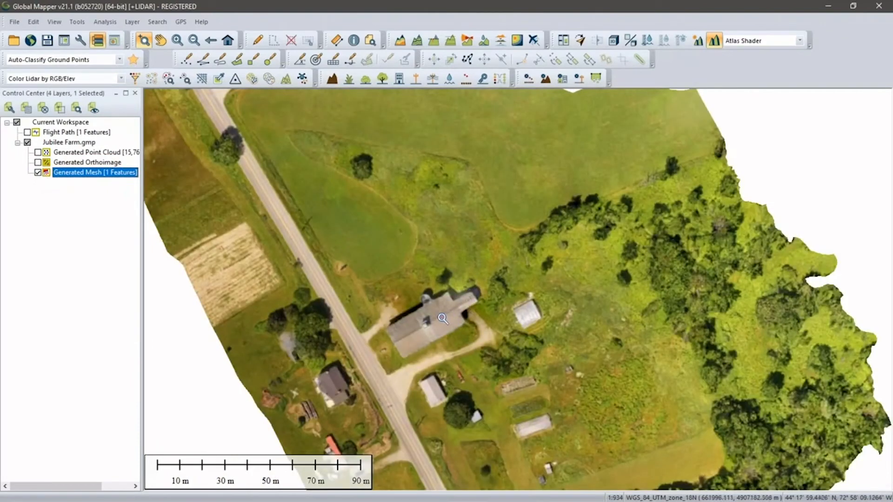
- Examine the triangle structure of the mesh up close on the barn roof, and return to the farm overview
{"action": "scroll", "coordinate": [442, 318], "scroll_direction": "up", "scroll_amount": 1}
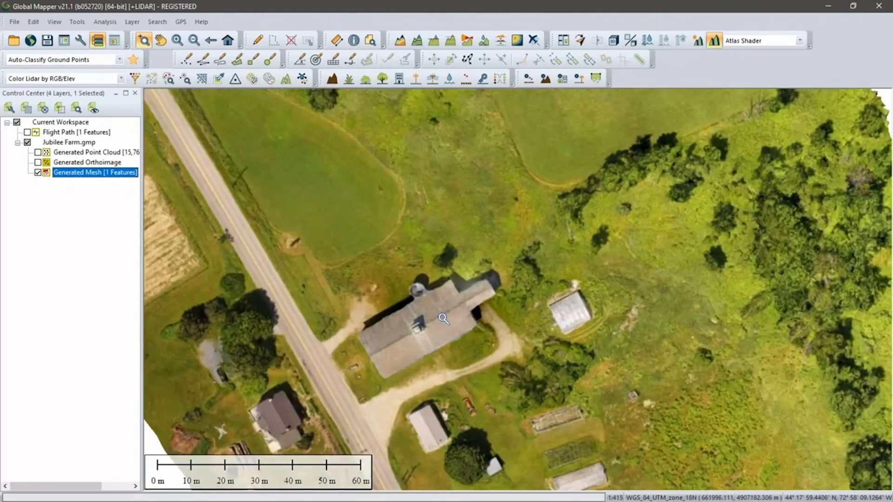
{"action": "scroll", "coordinate": [443, 318], "scroll_direction": "up", "scroll_amount": 2}
{"action": "scroll", "coordinate": [443, 319], "scroll_direction": "up", "scroll_amount": 1}
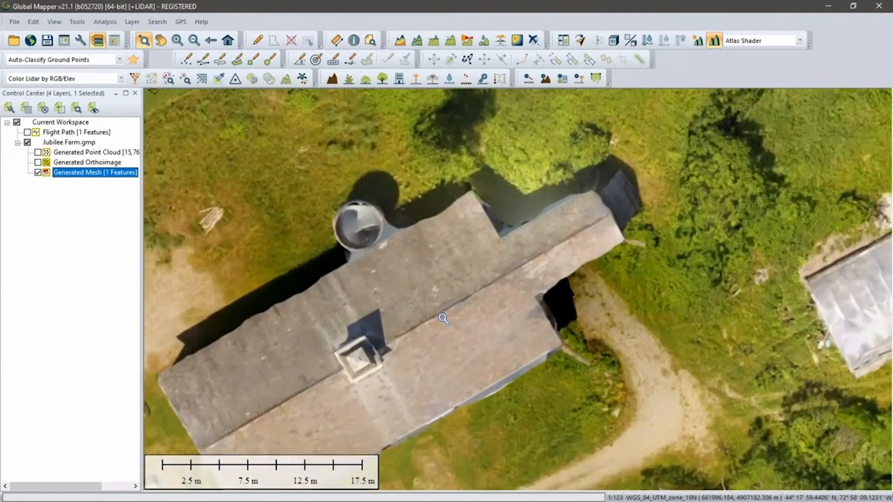
{"action": "scroll", "coordinate": [443, 319], "scroll_direction": "up", "scroll_amount": 1}
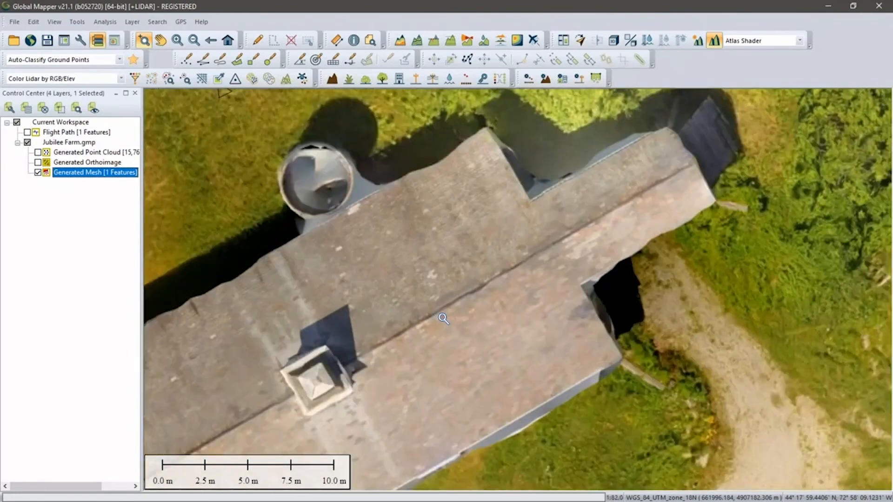
{"action": "scroll", "coordinate": [442, 319], "scroll_direction": "up", "scroll_amount": 1}
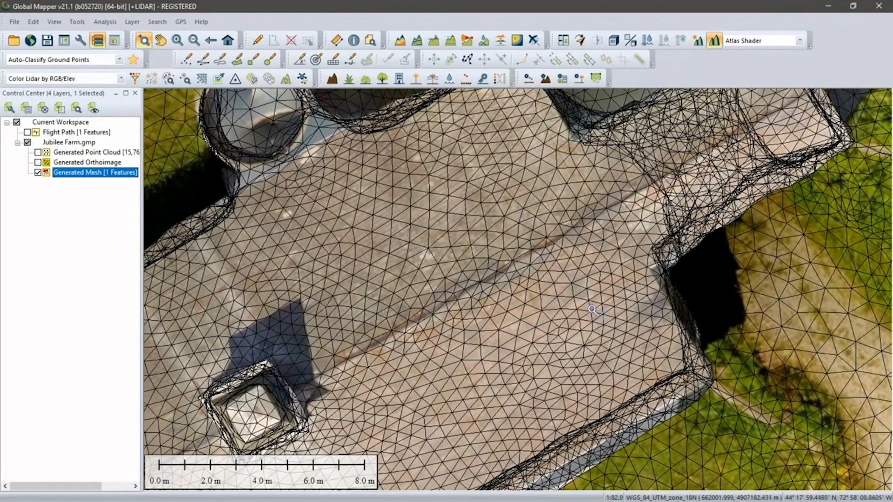
{"action": "scroll", "coordinate": [592, 310], "scroll_direction": "down", "scroll_amount": 1}
{"action": "scroll", "coordinate": [592, 309], "scroll_direction": "down", "scroll_amount": 1}
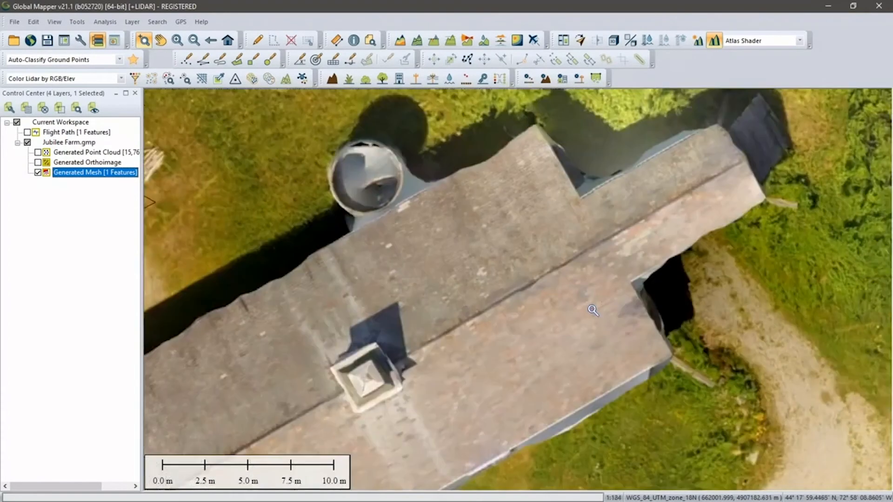
{"action": "scroll", "coordinate": [593, 310], "scroll_direction": "down", "scroll_amount": 1}
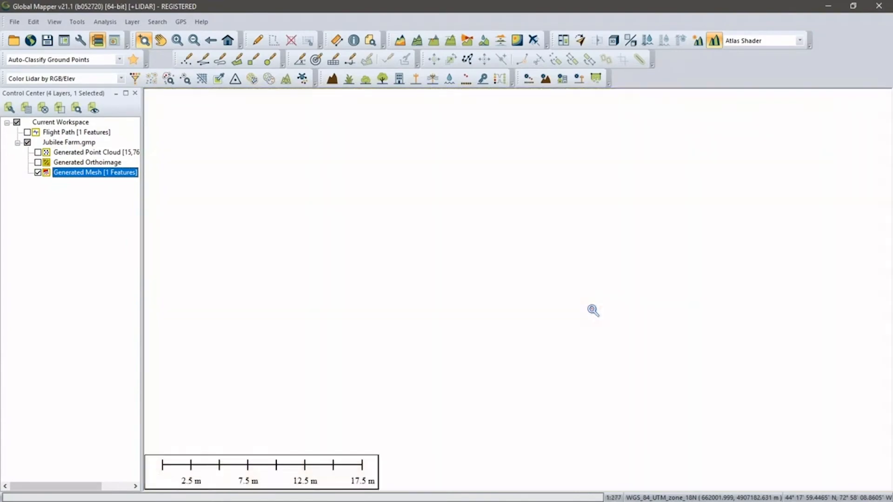
{"action": "scroll", "coordinate": [593, 310], "scroll_direction": "down", "scroll_amount": 1}
{"action": "scroll", "coordinate": [593, 310], "scroll_direction": "down", "scroll_amount": 1}
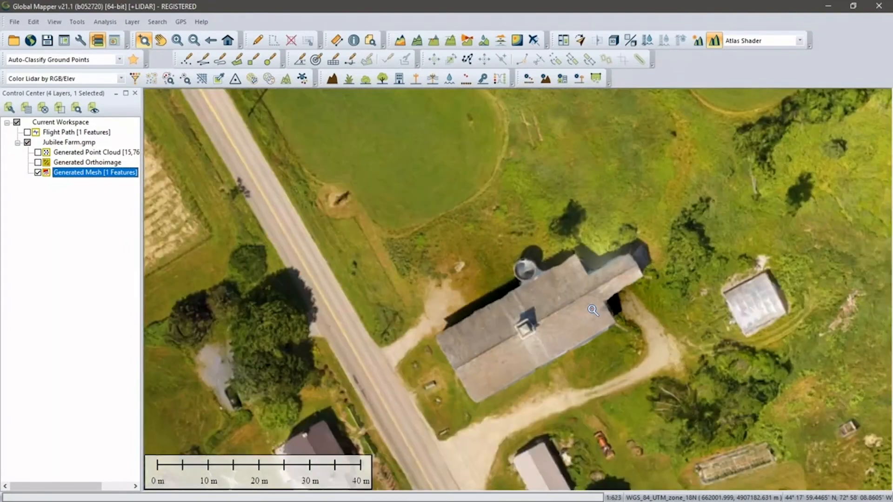
{"action": "scroll", "coordinate": [593, 310], "scroll_direction": "down", "scroll_amount": 1}
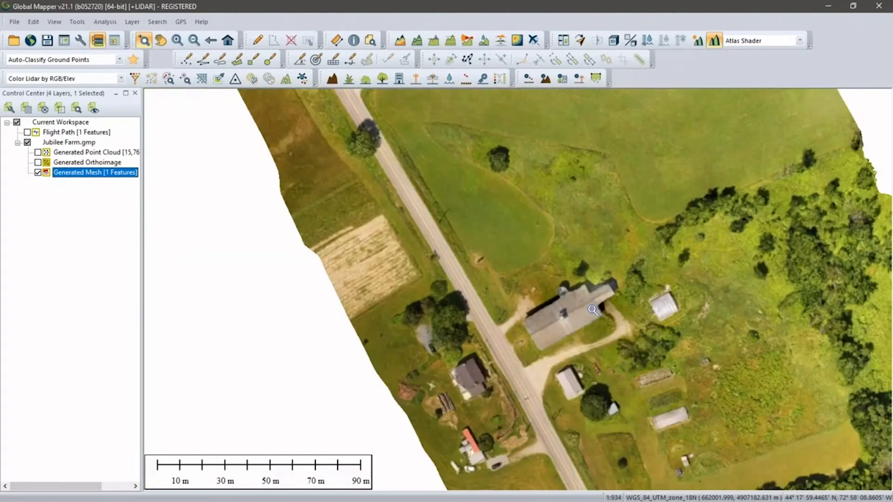
- Open the generated mesh in a 3D view and examine the barn and surrounding fields from several angles
{"action": "left_click", "coordinate": [614, 41]}
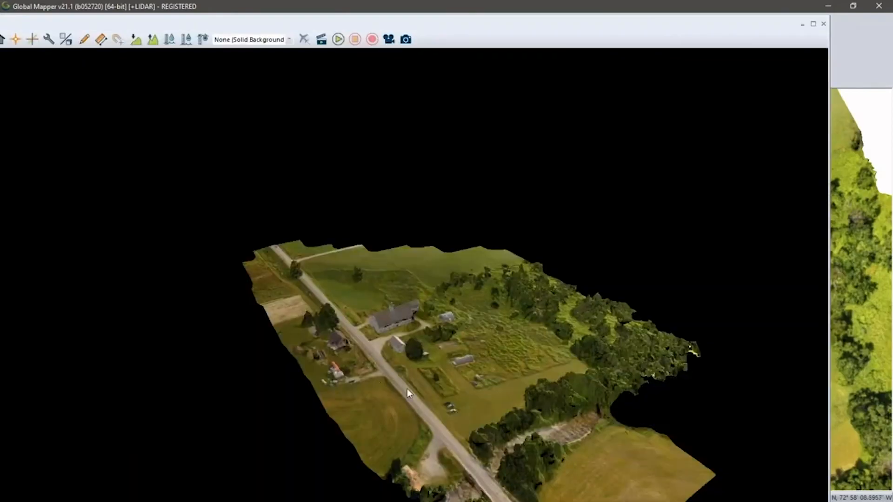
{"action": "scroll", "coordinate": [407, 388], "scroll_direction": "up", "scroll_amount": 3}
{"action": "left_click_drag", "start_coordinate": [415, 370], "coordinate": [251, 501]}
{"action": "scroll", "coordinate": [408, 388], "scroll_direction": "up", "scroll_amount": 3}
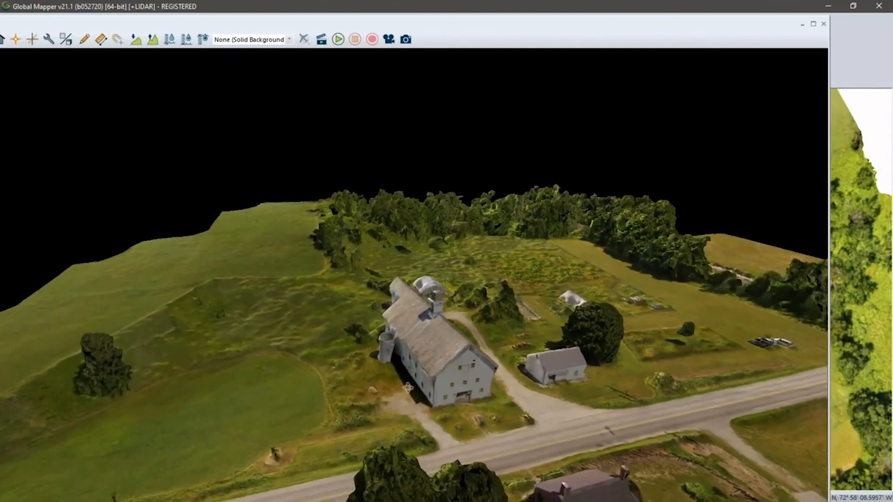
{"action": "left_click_drag", "start_coordinate": [408, 387], "coordinate": [367, 360]}
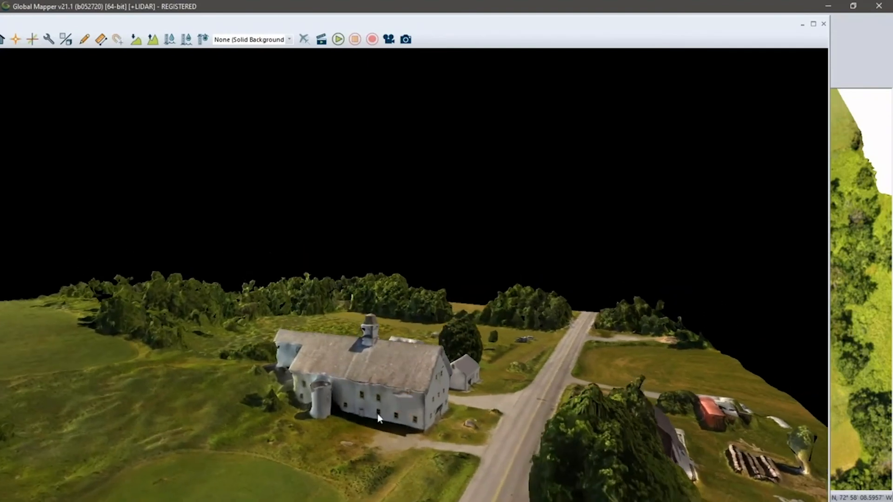
{"action": "left_click_drag", "start_coordinate": [482, 418], "coordinate": [471, 457]}
{"action": "left_click_drag", "start_coordinate": [589, 371], "coordinate": [557, 418]}
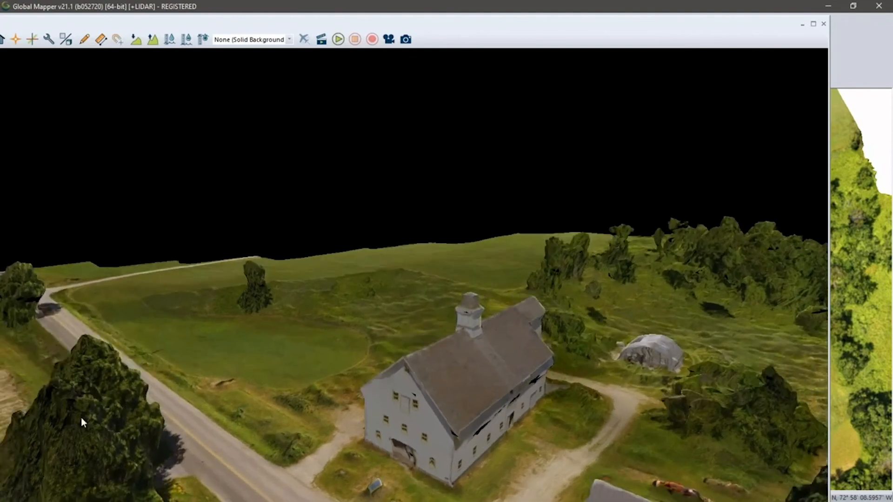
{"action": "left_click_drag", "start_coordinate": [289, 363], "coordinate": [282, 299]}
{"action": "left_click_drag", "start_coordinate": [696, 283], "coordinate": [467, 403]}
{"action": "left_click_drag", "start_coordinate": [373, 356], "coordinate": [405, 324]}
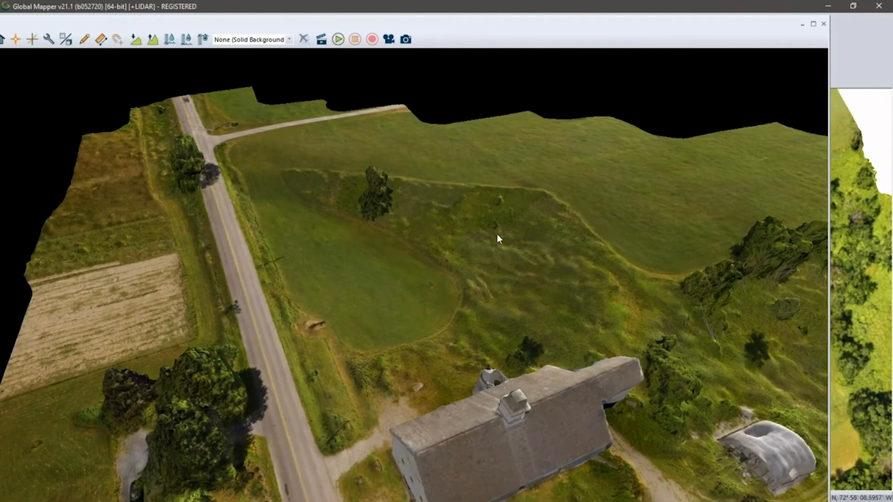
{"action": "left_click_drag", "start_coordinate": [397, 303], "coordinate": [390, 275]}
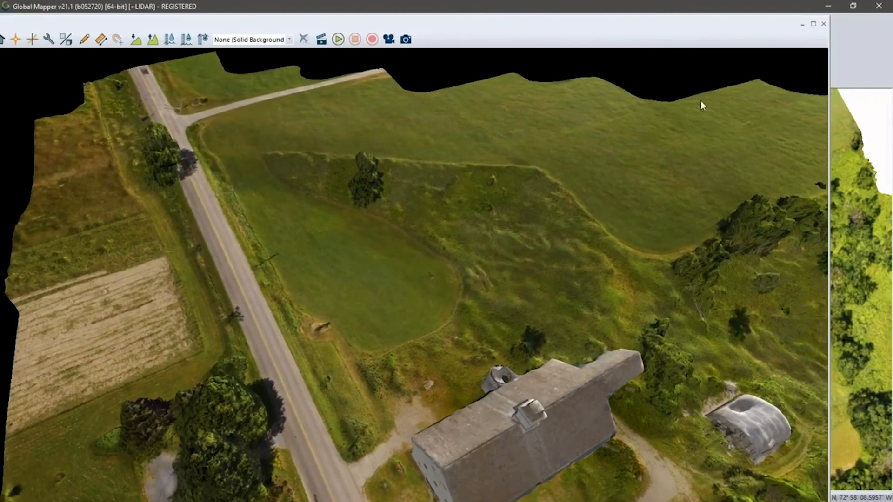
- Close the 3D view, hide the Generated Mesh and display only the Generated Point Cloud across the farm
{"action": "left_click", "coordinate": [823, 25]}
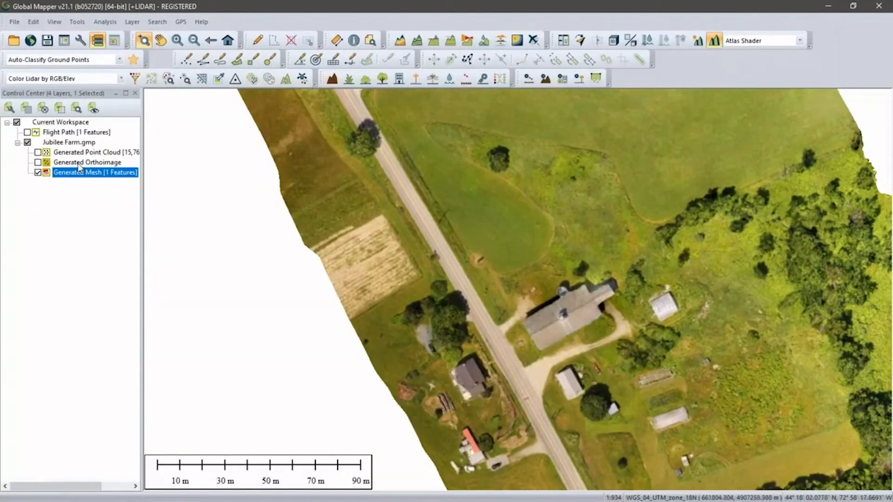
{"action": "left_click", "coordinate": [38, 172]}
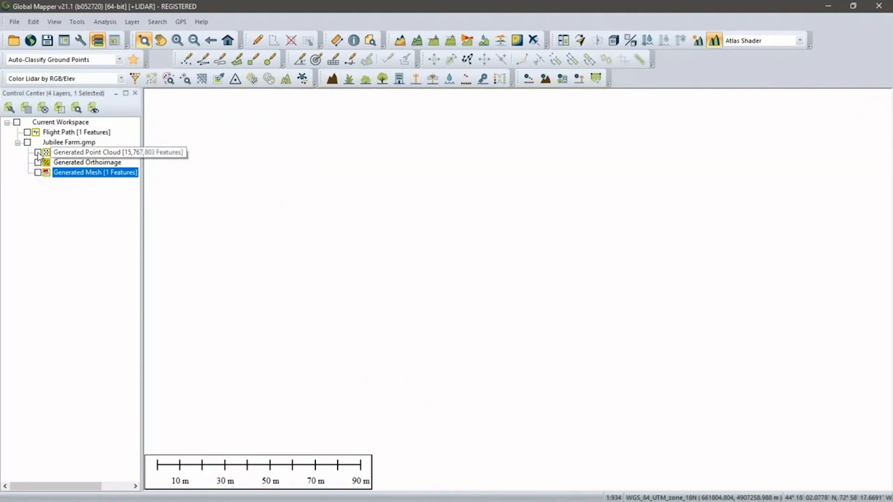
{"action": "left_click", "coordinate": [38, 152]}
{"action": "left_click", "coordinate": [56, 155]}
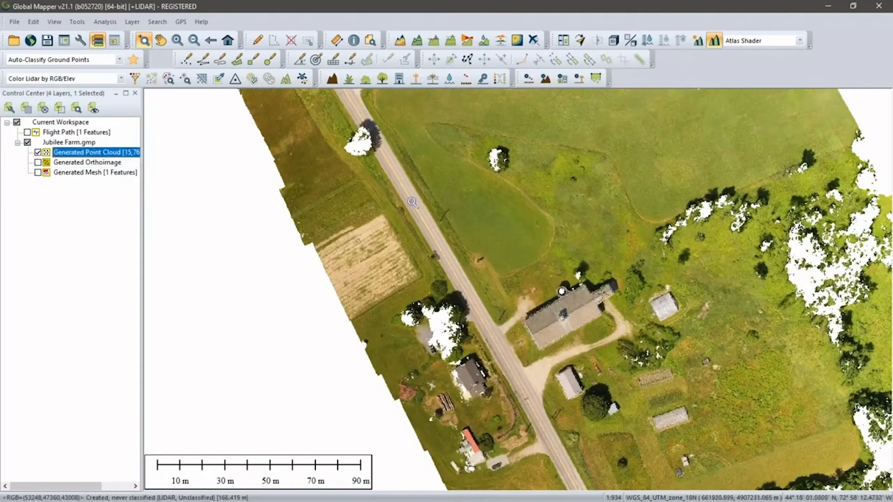
{"action": "left_click_drag", "start_coordinate": [479, 205], "coordinate": [414, 253]}
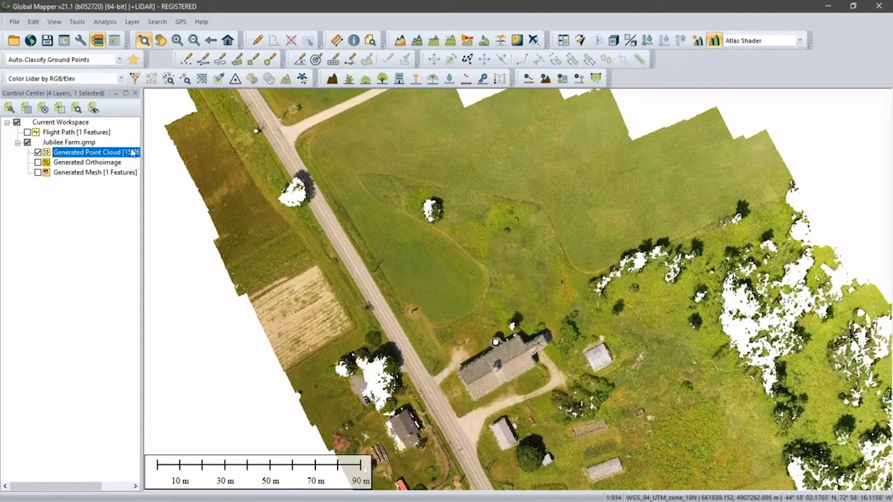
- Thin the Generated Point Cloud into a new layer using 3D Thin at 5 point spacings output resolution, and hide the original point cloud
{"action": "left_click", "coordinate": [202, 79]}
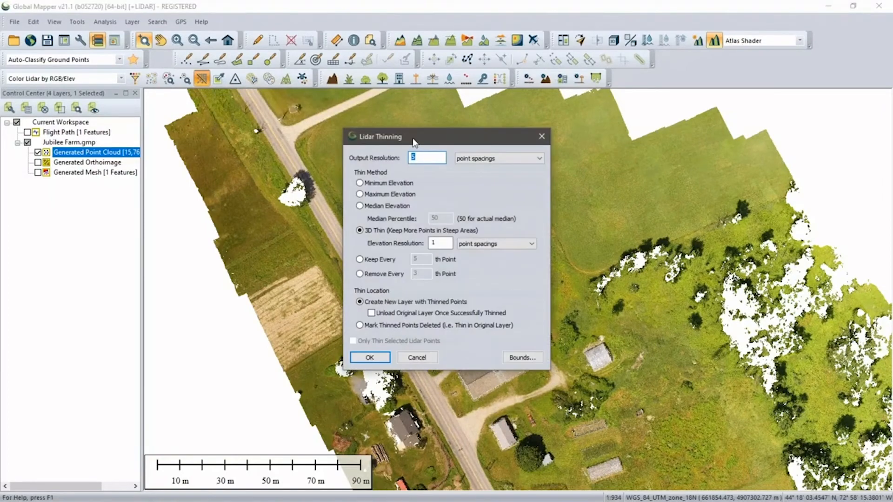
{"action": "left_click_drag", "start_coordinate": [413, 139], "coordinate": [362, 137]}
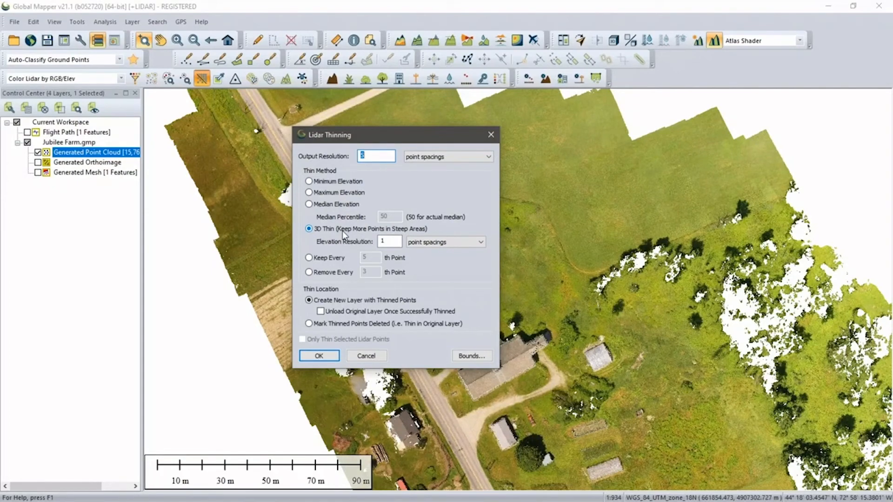
{"action": "left_click", "coordinate": [371, 157]}
{"action": "left_click", "coordinate": [323, 359]}
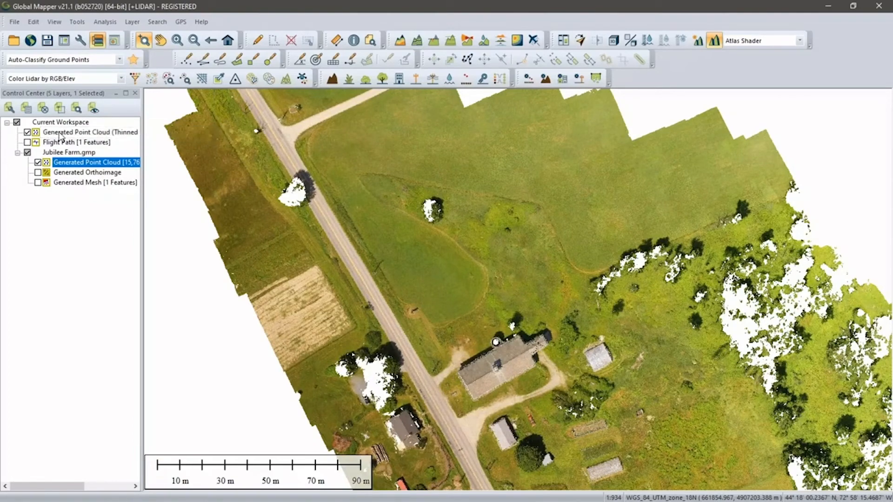
{"action": "left_click", "coordinate": [38, 162]}
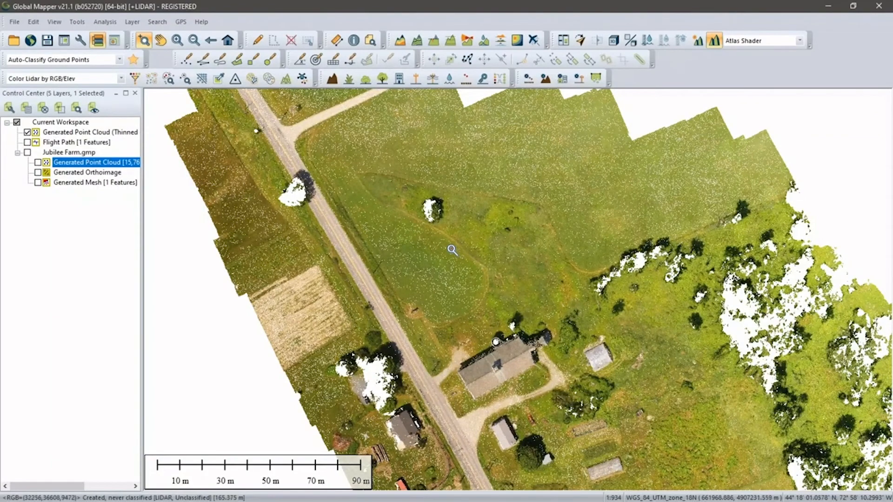
{"action": "scroll", "coordinate": [450, 245], "scroll_direction": "up", "scroll_amount": 1}
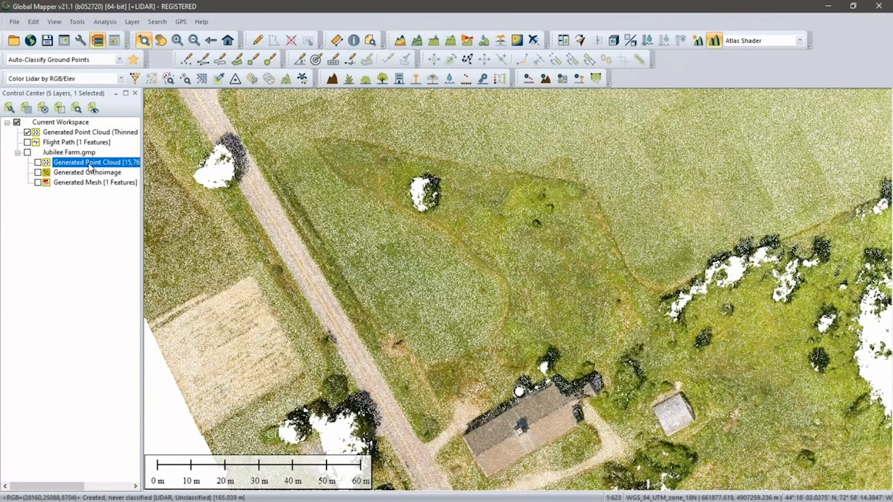
- Check the thinned point cloud's point count, density and spacing in its layer metadata
{"action": "right_click", "coordinate": [85, 133]}
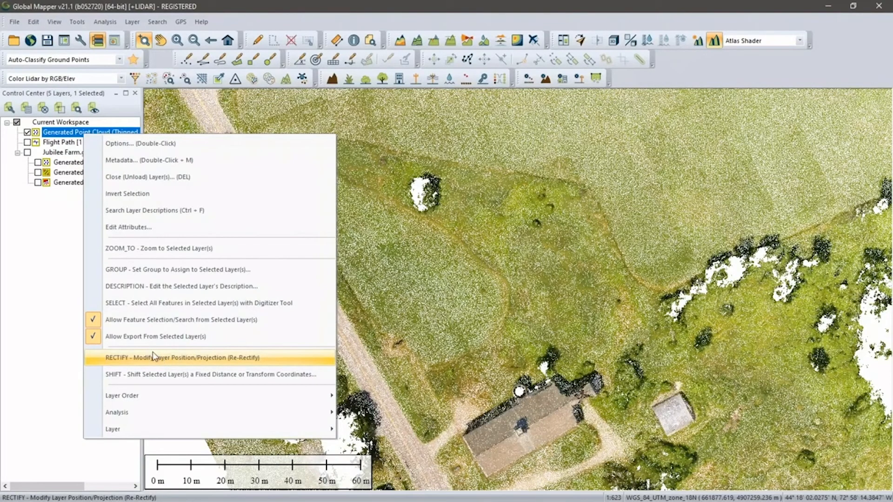
{"action": "left_click", "coordinate": [243, 362]}
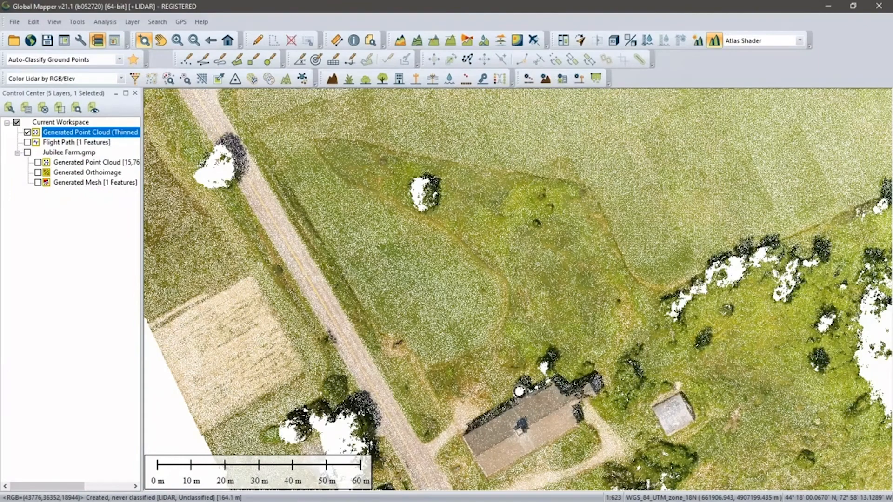
{"action": "right_click", "coordinate": [117, 133]}
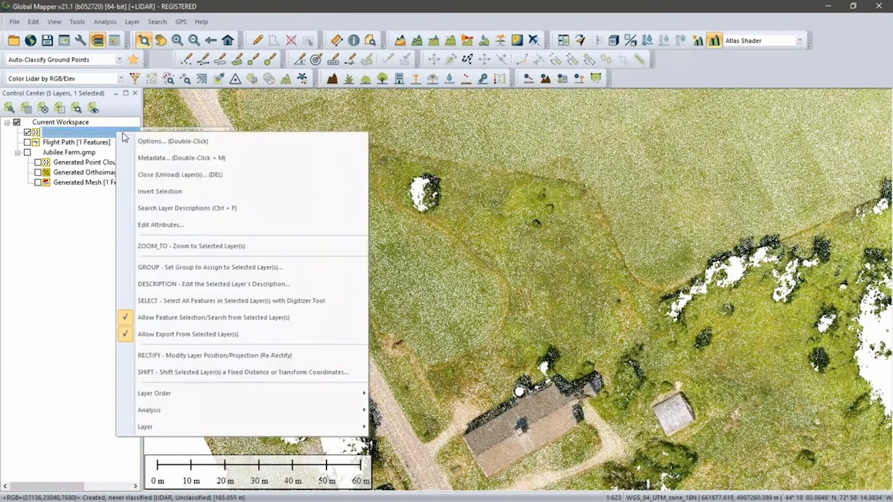
{"action": "left_click", "coordinate": [168, 159]}
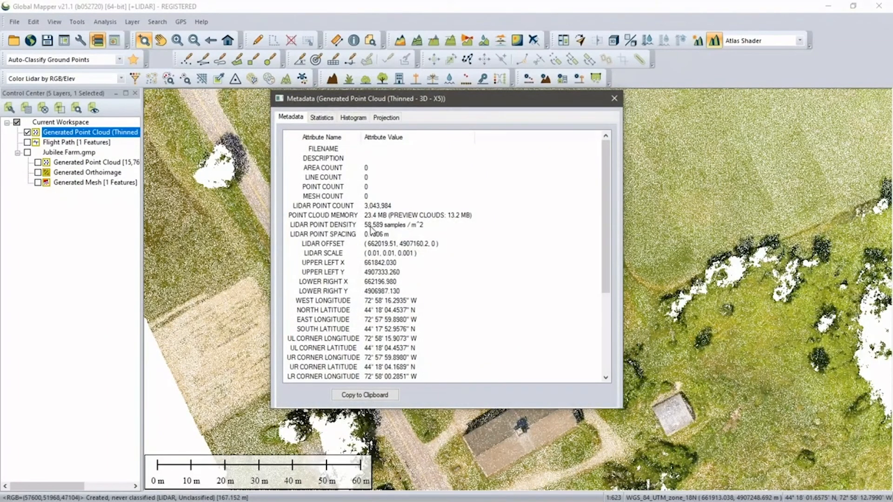
{"action": "left_click", "coordinate": [614, 99]}
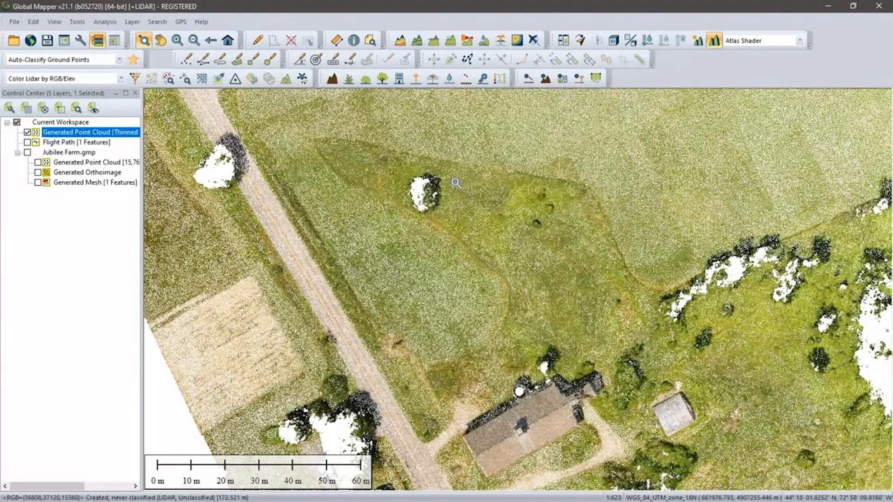
- Color the thinned point cloud by elevation, and switch the coloring to classification
{"action": "left_click", "coordinate": [101, 82]}
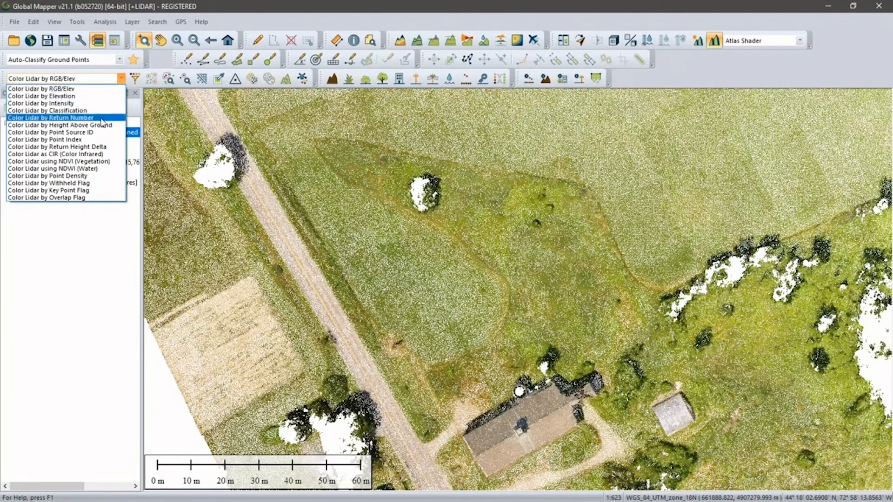
{"action": "left_click", "coordinate": [102, 97]}
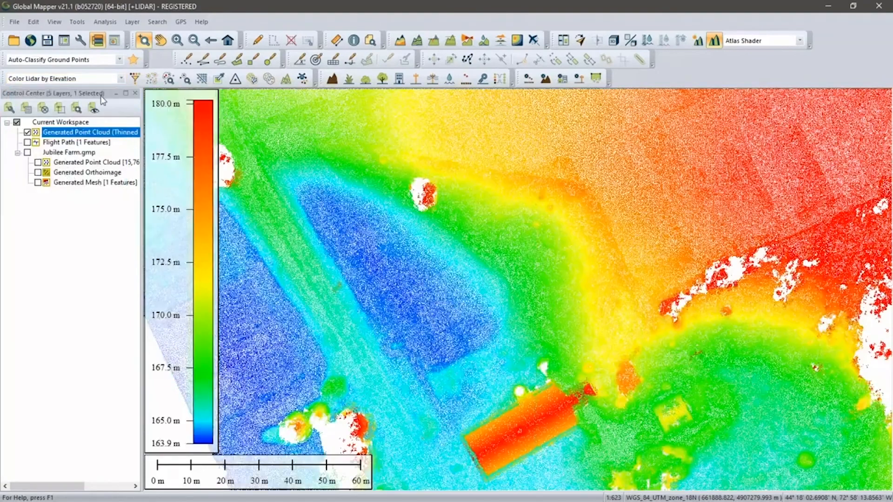
{"action": "left_click", "coordinate": [101, 79]}
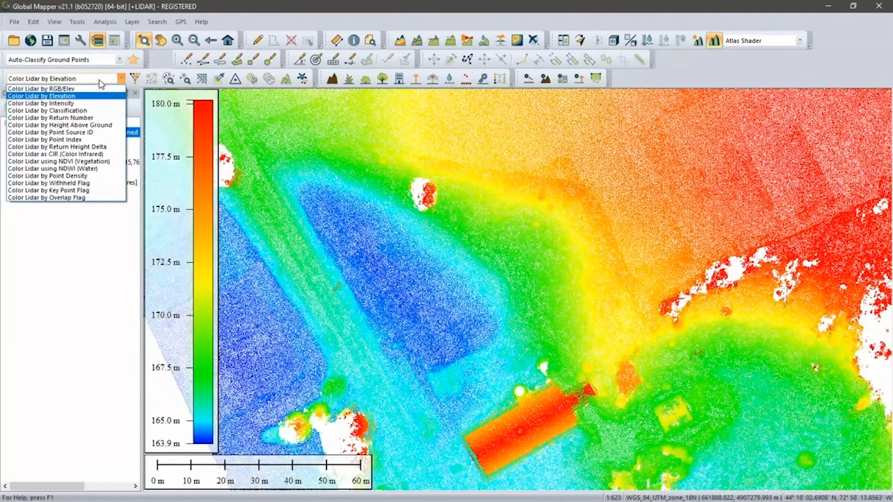
{"action": "left_click", "coordinate": [99, 111]}
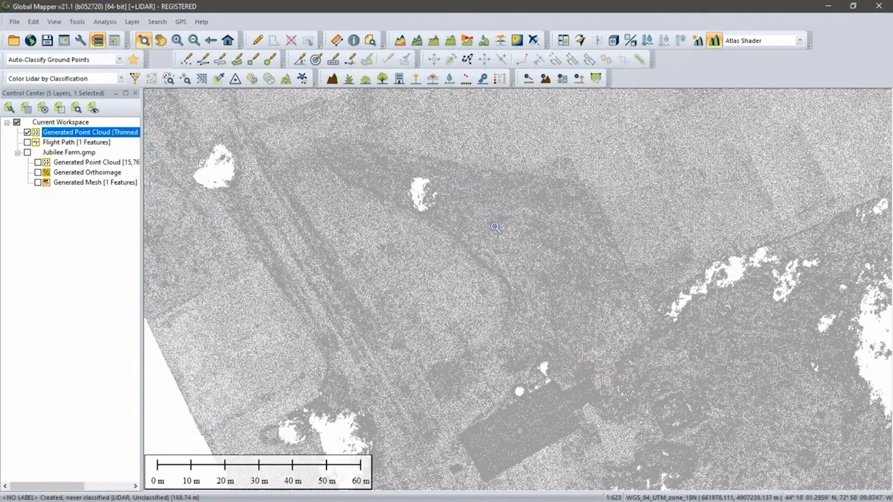
{"action": "scroll", "coordinate": [501, 210], "scroll_direction": "down", "scroll_amount": 1}
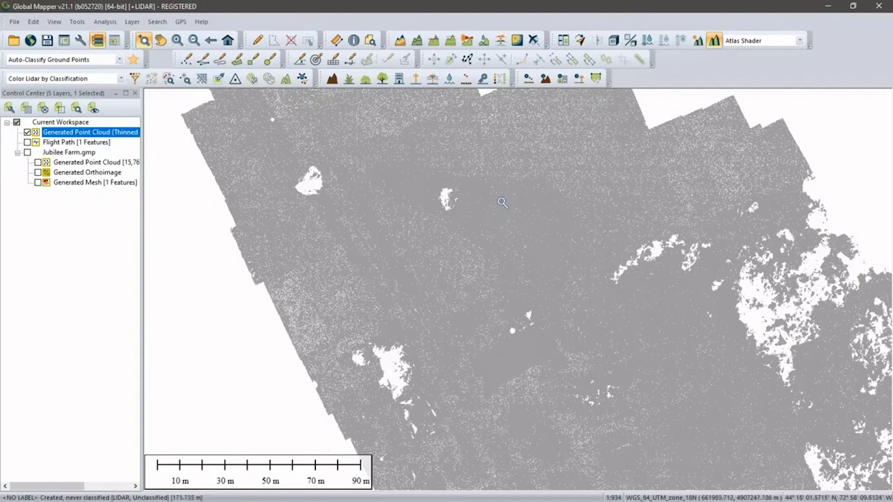
- Automatically classify ground points in the thinned point cloud with a 5 point spacings bin size and 0.3 m minimum height departure
{"action": "left_click", "coordinate": [546, 79]}
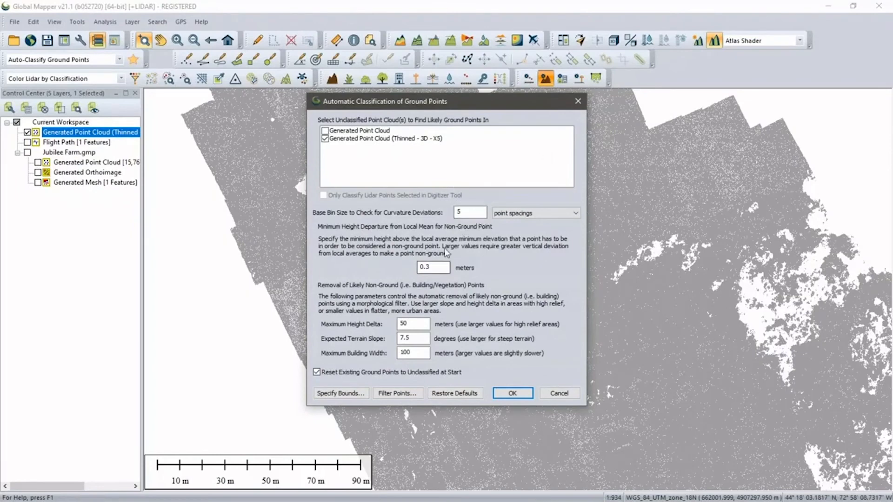
{"action": "left_click", "coordinate": [438, 266]}
{"action": "left_click", "coordinate": [502, 394]}
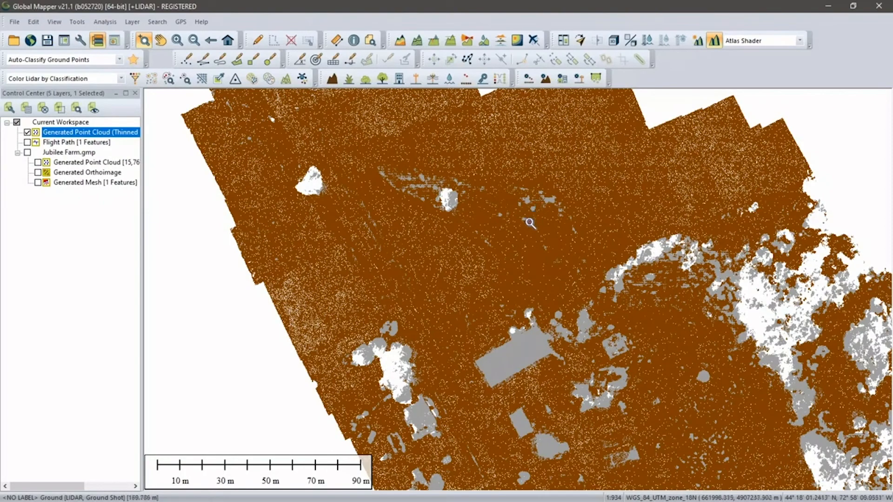
- Cut path profiles about 25 m long beside the lone tree and about 30 m long across the tree line to inspect the classified points
{"action": "left_click", "coordinate": [451, 42]}
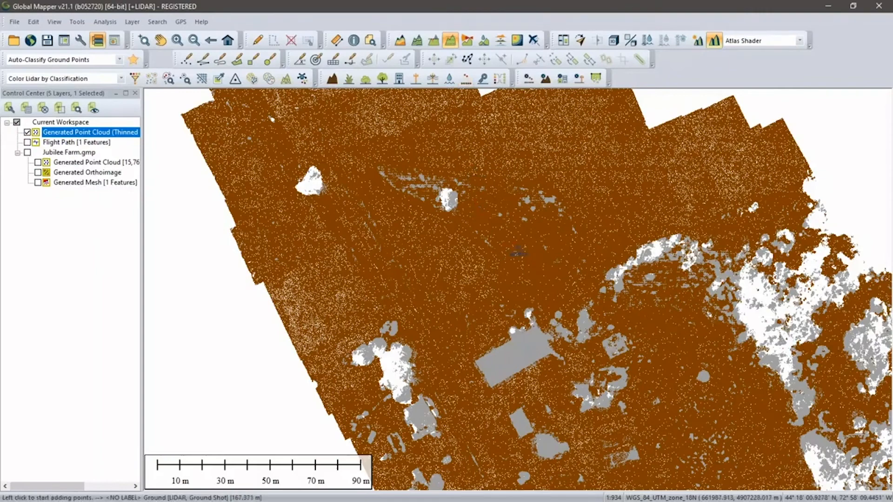
{"action": "left_click", "coordinate": [392, 196]}
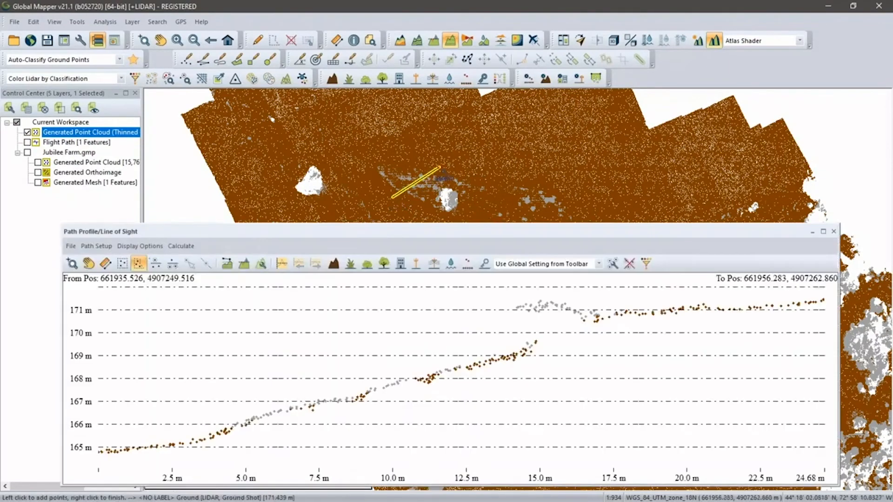
{"action": "right_click", "coordinate": [439, 167]}
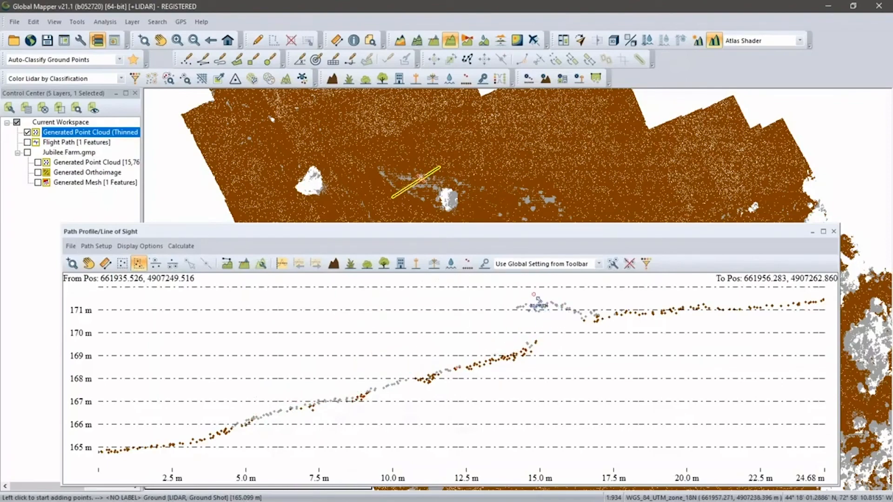
{"action": "left_click", "coordinate": [833, 231]}
{"action": "left_click", "coordinate": [633, 307]}
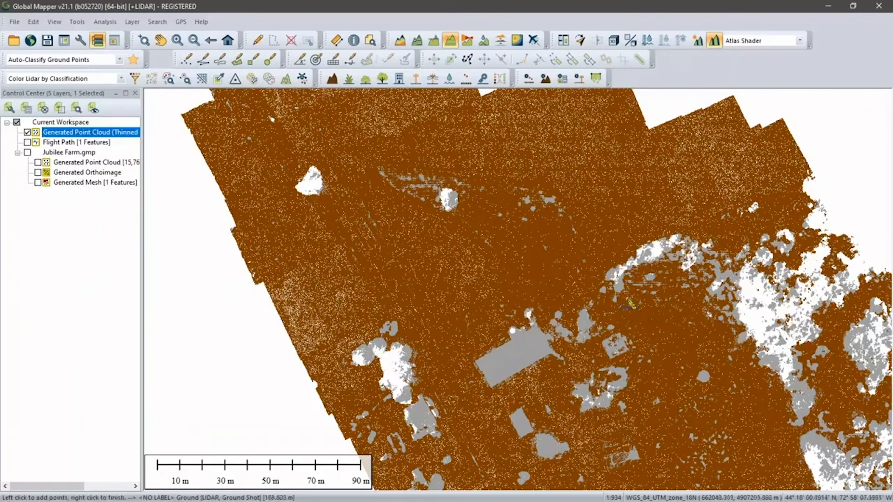
{"action": "right_click", "coordinate": [594, 252]}
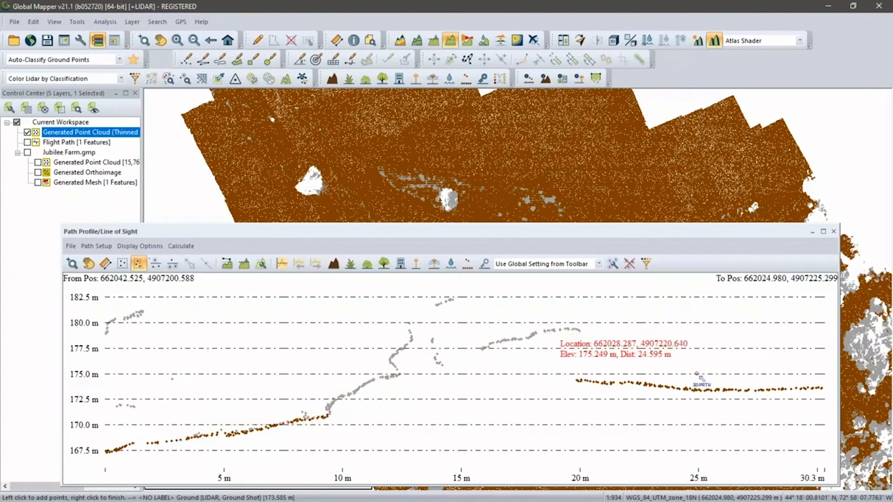
{"action": "left_click", "coordinate": [833, 231]}
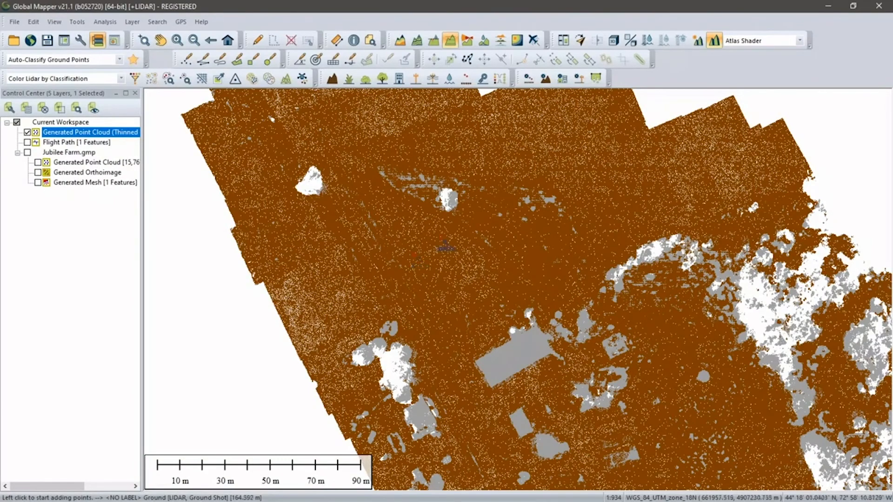
- Start an elevation grid from the thinned point cloud only, using the Binning (Minimum Value - DTM) method
{"action": "left_click", "coordinate": [401, 40]}
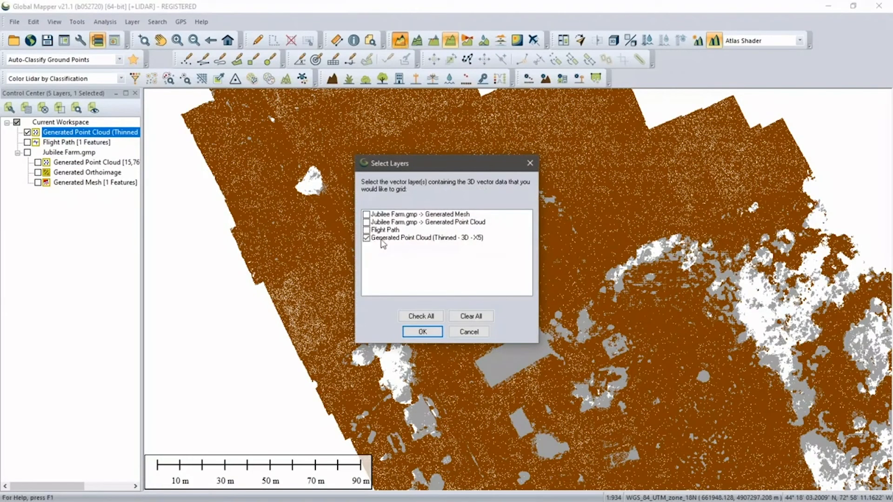
{"action": "left_click", "coordinate": [428, 333]}
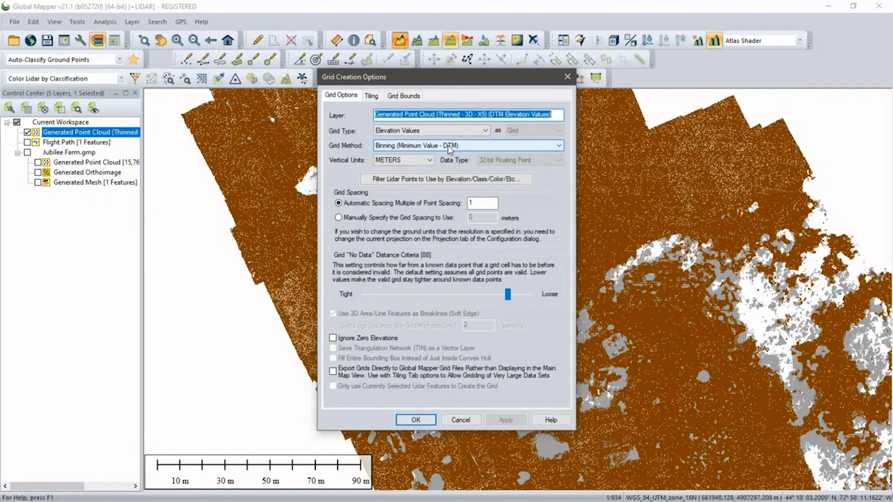
{"action": "left_click", "coordinate": [494, 144]}
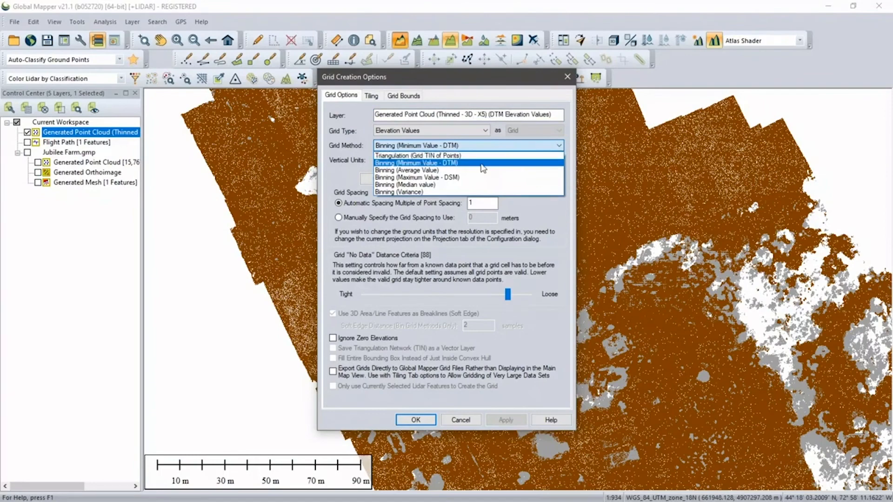
{"action": "left_click", "coordinate": [482, 163]}
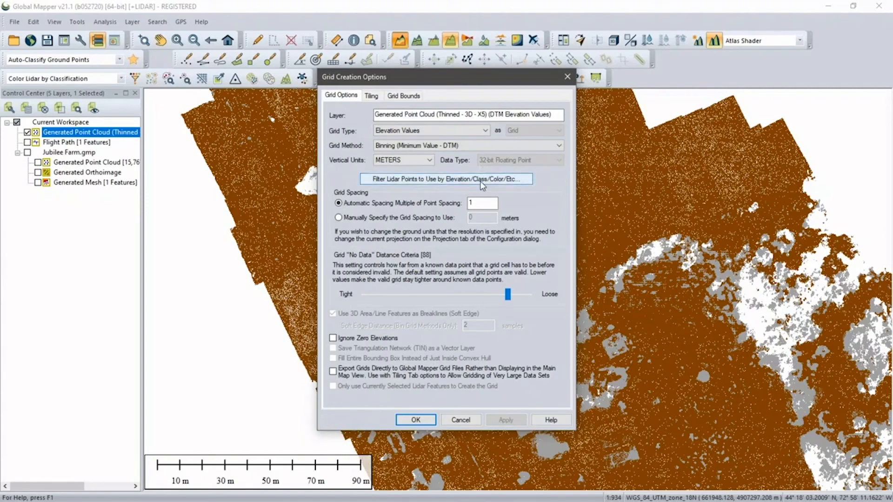
- Filter the lidar points used for the grid to classification 2 - Ground only
{"action": "left_click", "coordinate": [480, 180]}
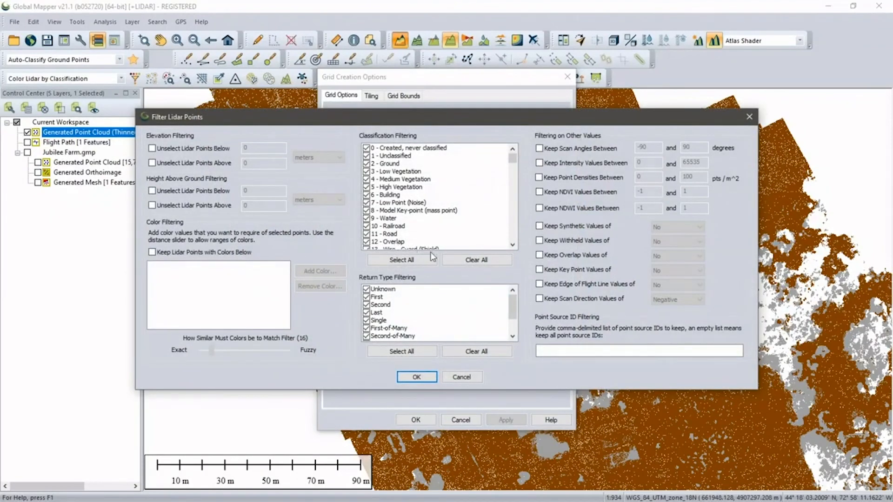
{"action": "left_click", "coordinate": [465, 258]}
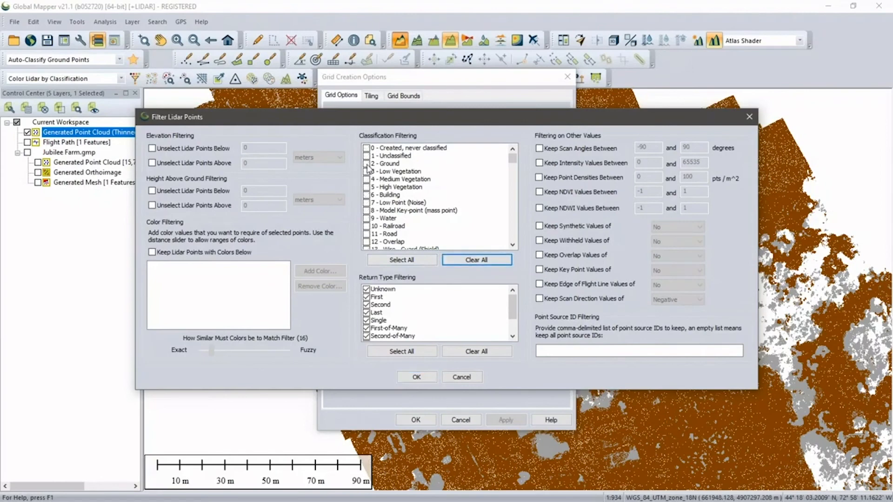
{"action": "left_click", "coordinate": [366, 164]}
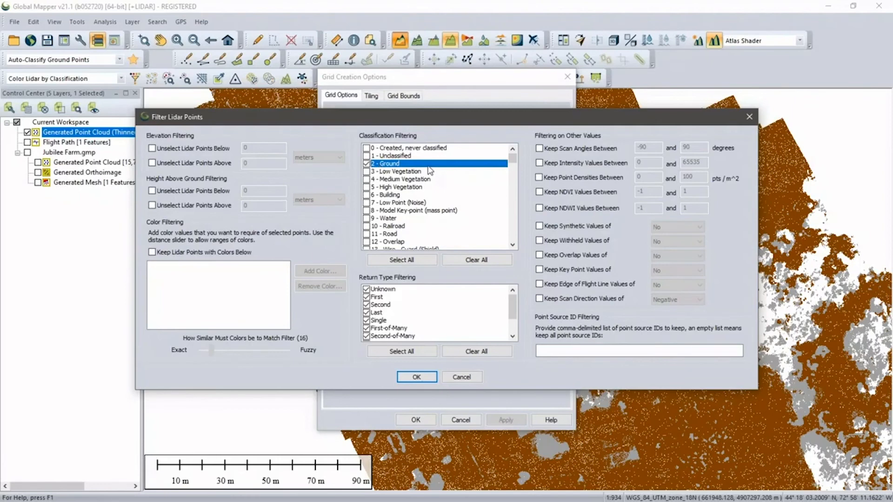
{"action": "left_click", "coordinate": [416, 377]}
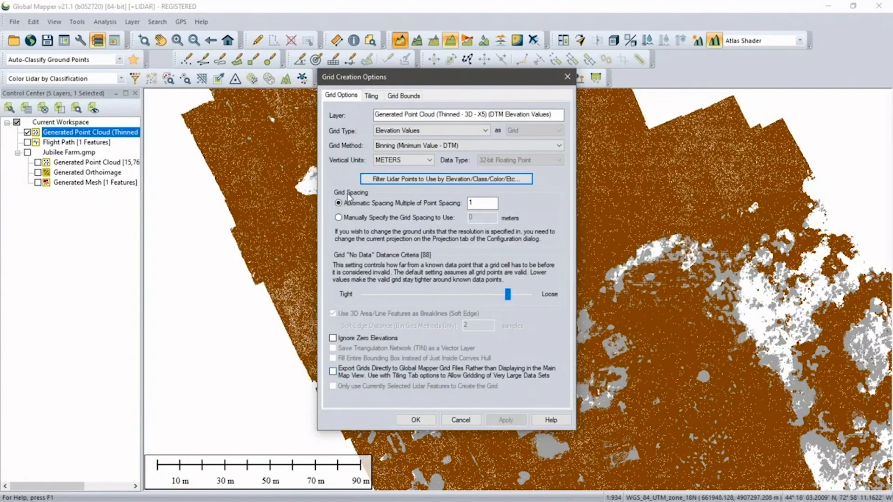
- Set a manual grid spacing of 1 meter and create the terrain grid from the ground points
{"action": "left_click", "coordinate": [364, 219]}
{"action": "double_click", "coordinate": [468, 218]}
{"action": "type", "text": "1"}
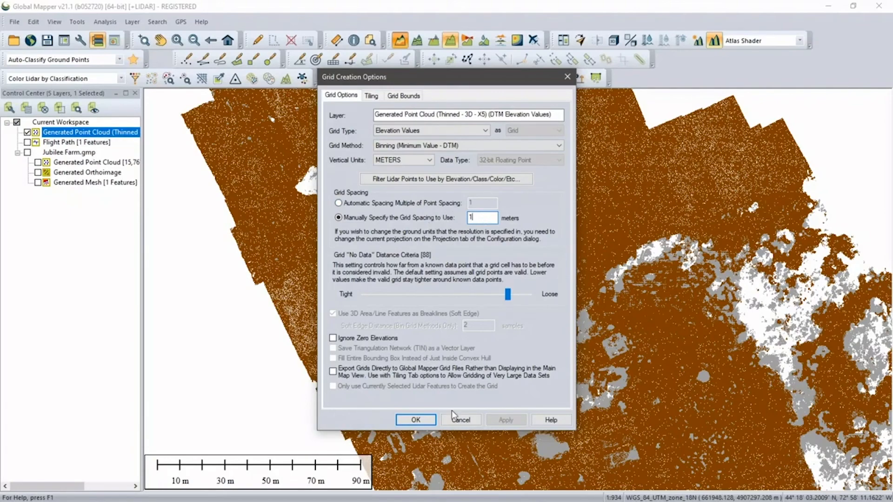
{"action": "left_click", "coordinate": [422, 420]}
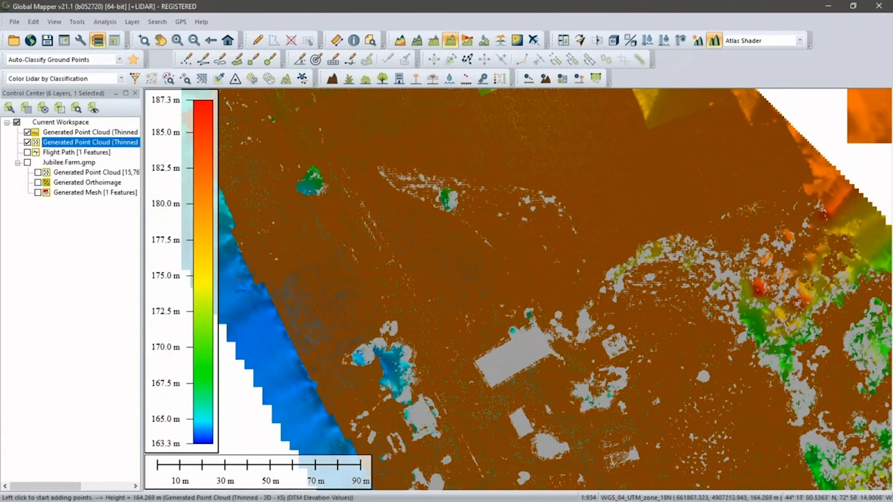
- Hide the thinned point cloud layer and inspect the generated DTM elevation grid
{"action": "left_click", "coordinate": [27, 143]}
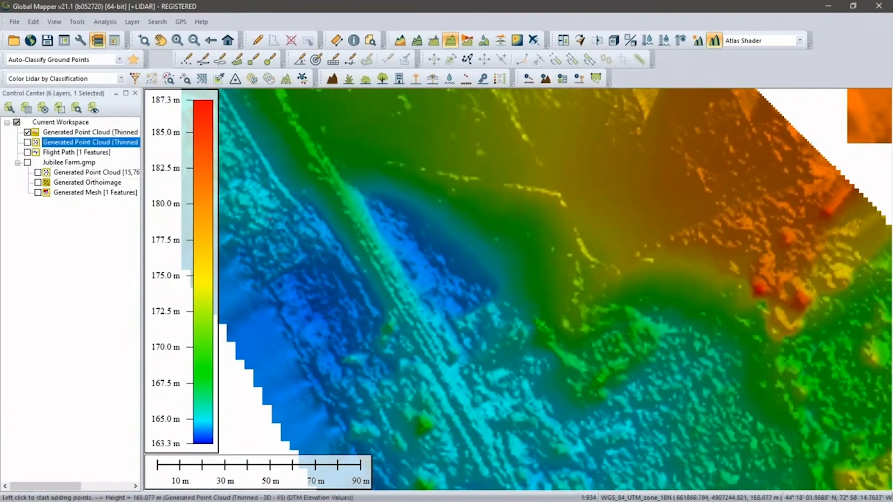
{"action": "scroll", "coordinate": [442, 246], "scroll_direction": "down", "scroll_amount": 1}
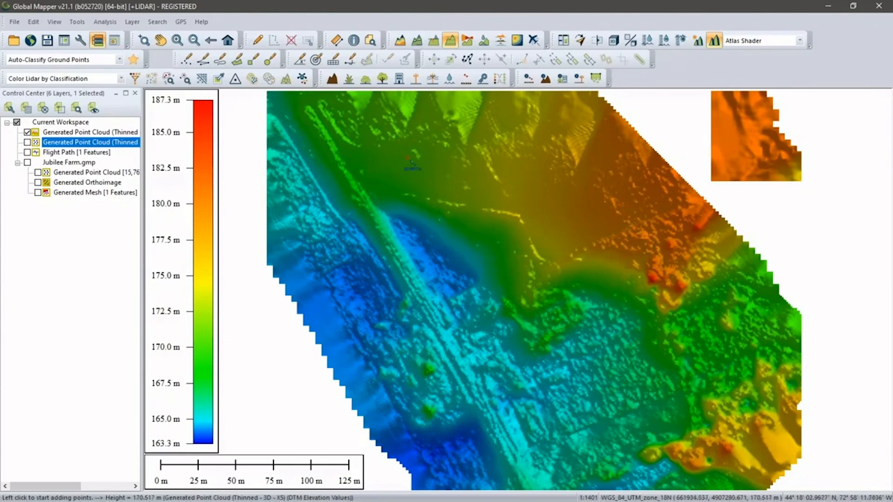
{"action": "scroll", "coordinate": [413, 157], "scroll_direction": "up", "scroll_amount": 1}
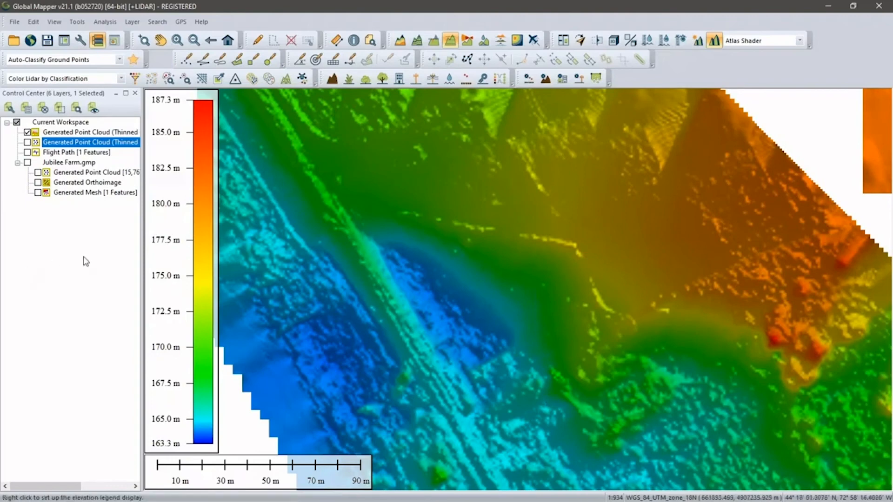
- Hide the elevation grid and display the Flight Path layer together with the Generated Mesh
{"action": "left_click", "coordinate": [44, 133]}
{"action": "left_click", "coordinate": [27, 132]}
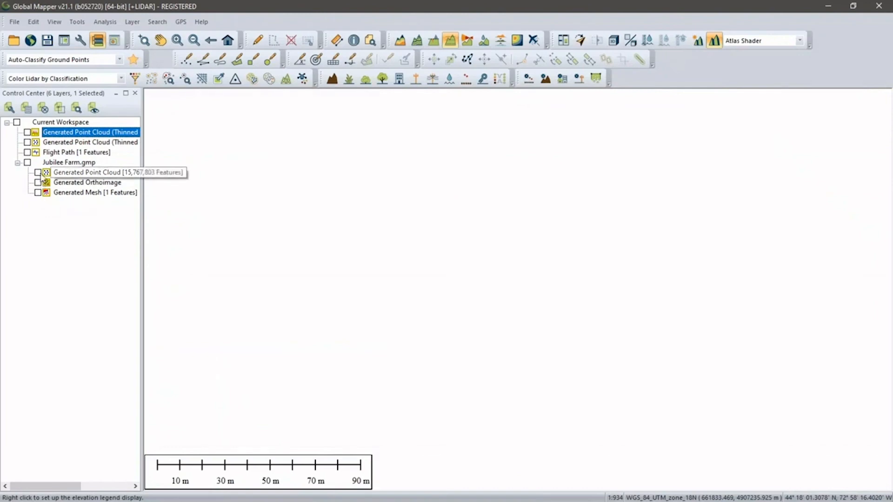
{"action": "left_click", "coordinate": [27, 152]}
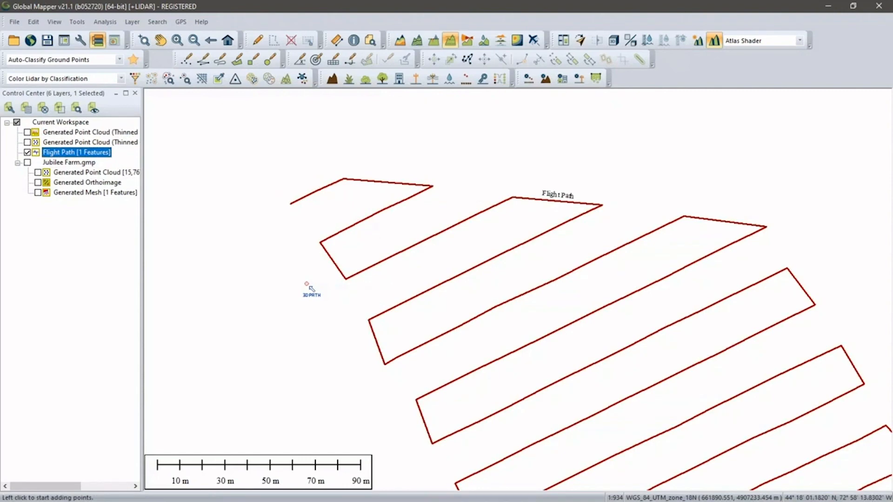
{"action": "left_click_drag", "start_coordinate": [572, 352], "coordinate": [560, 321]}
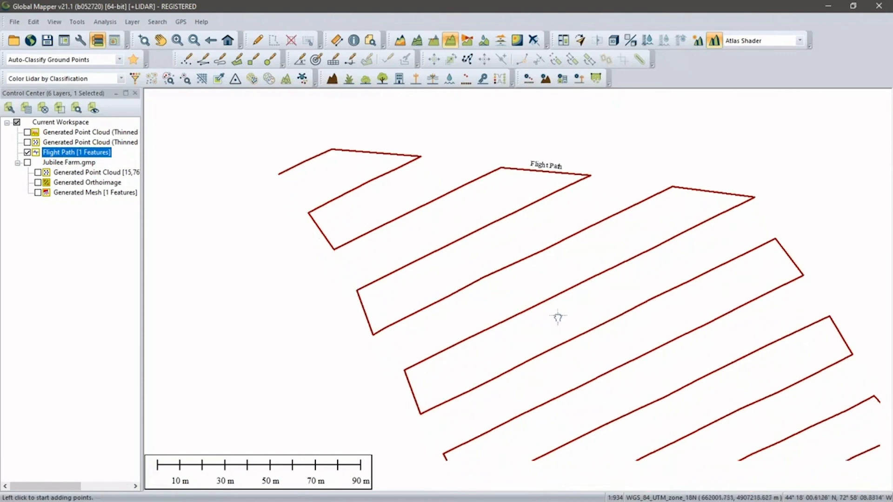
{"action": "left_click", "coordinate": [39, 192]}
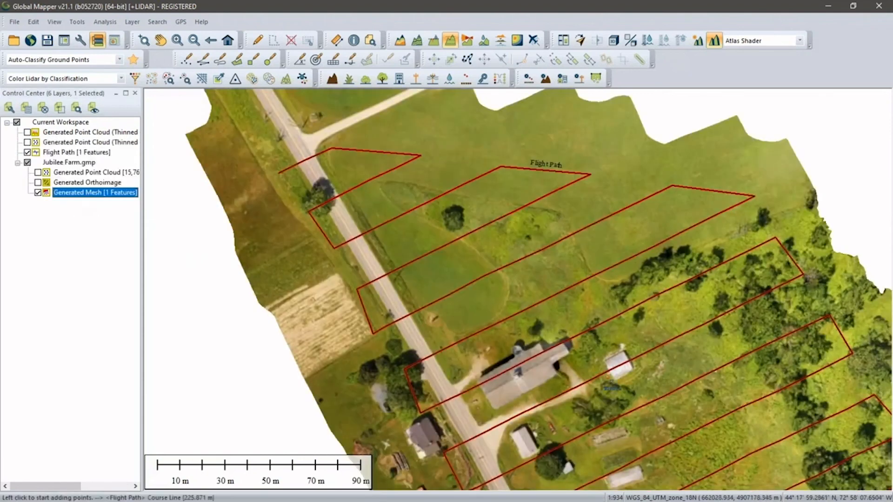
{"action": "left_click_drag", "start_coordinate": [605, 373], "coordinate": [554, 285]}
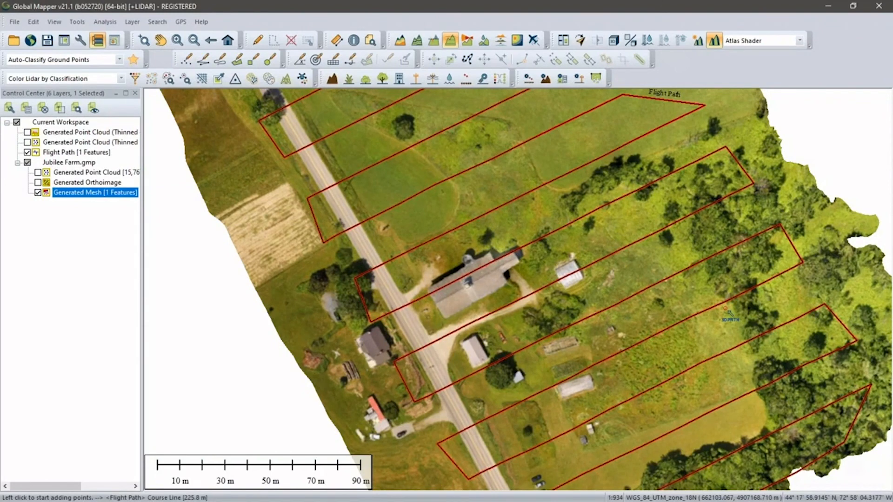
- Show the mesh in the 3D view and tilt in closer to examine the farm buildings and trees
{"action": "left_click", "coordinate": [535, 41]}
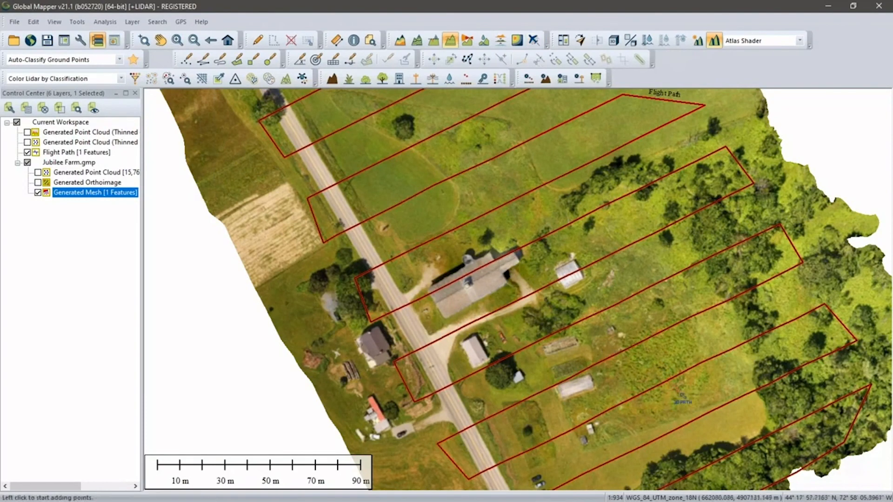
{"action": "left_click", "coordinate": [615, 43]}
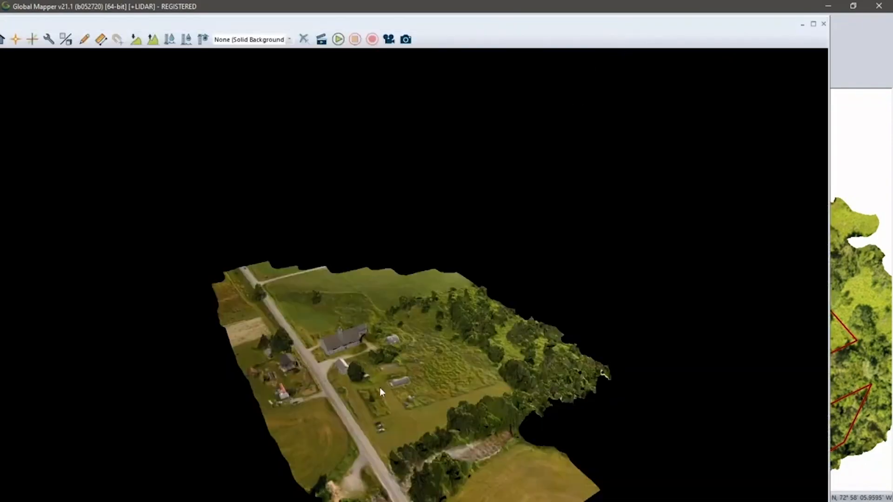
{"action": "left_click_drag", "start_coordinate": [353, 419], "coordinate": [392, 294]}
{"action": "scroll", "coordinate": [391, 297], "scroll_direction": "up", "scroll_amount": 5}
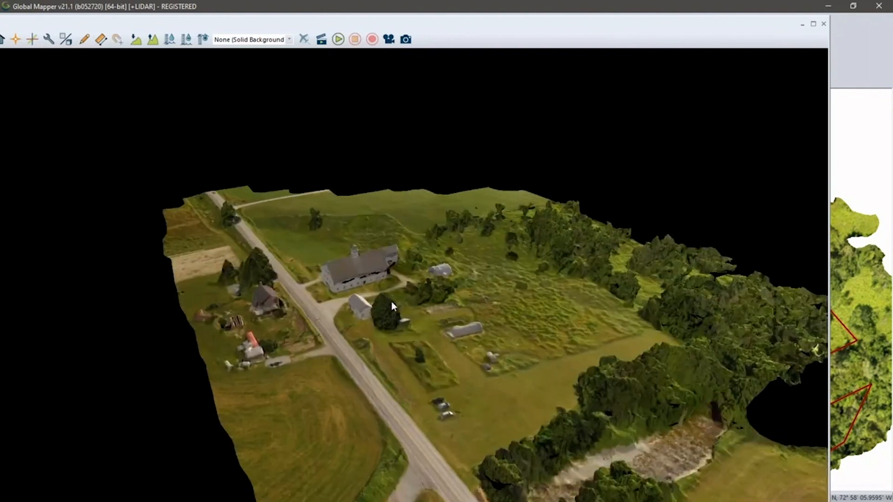
- Play a fly-through along All Paths at Low (faster) image quality, then stop the playback
{"action": "left_click", "coordinate": [338, 40]}
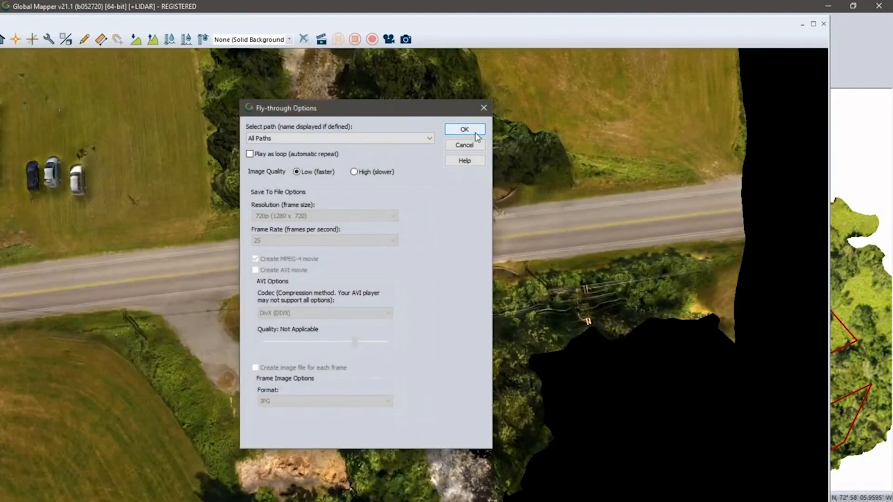
{"action": "left_click", "coordinate": [465, 130]}
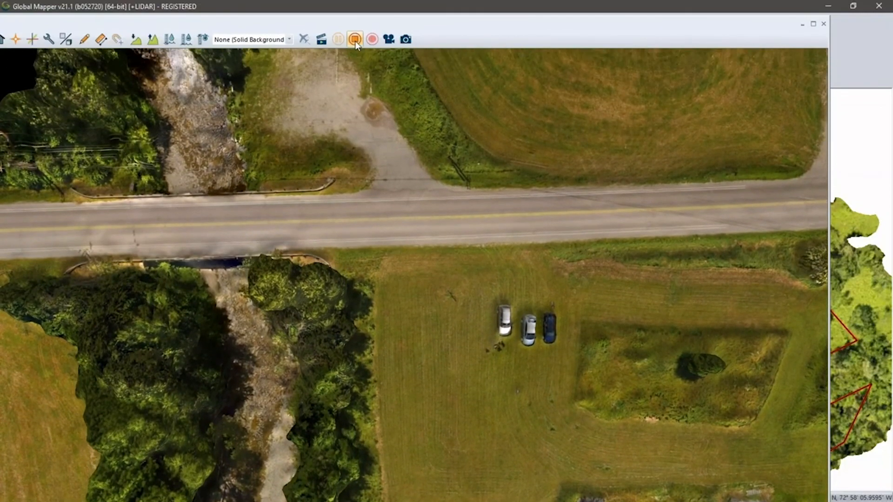
{"action": "left_click", "coordinate": [355, 40]}
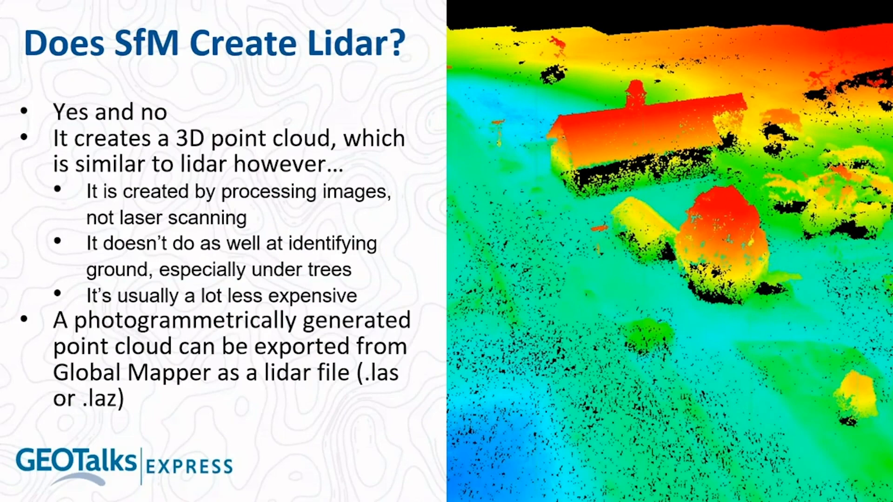
{"action": "key", "text": "Right"}
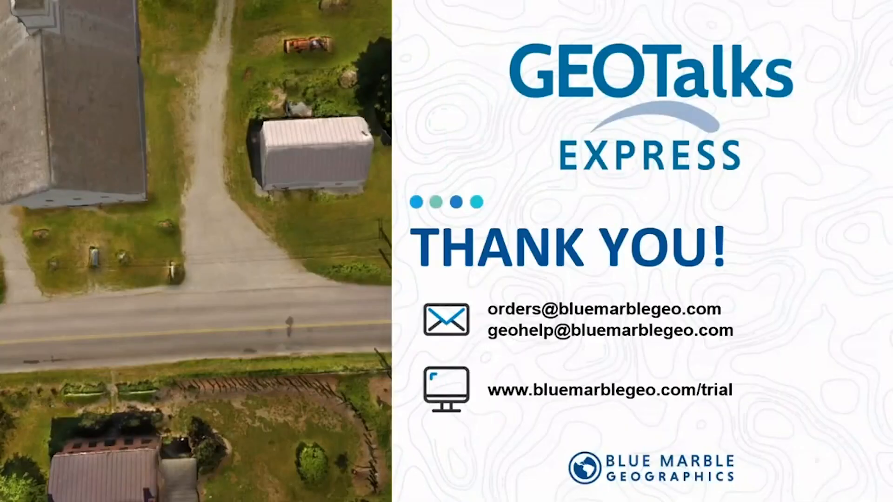